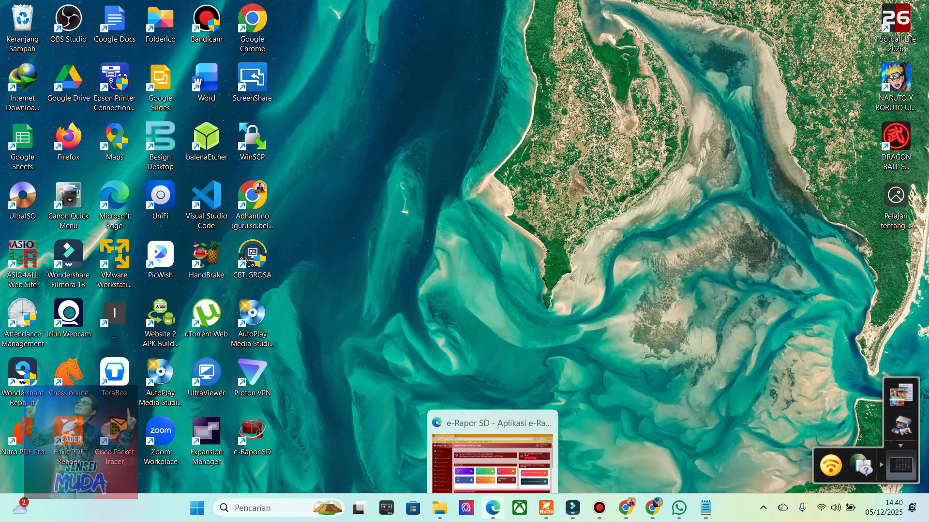
Switch to the e-Rapor SD browser window and open the extracurricular reference data (Data Ekstrakurikuler).
left_click(493, 508)
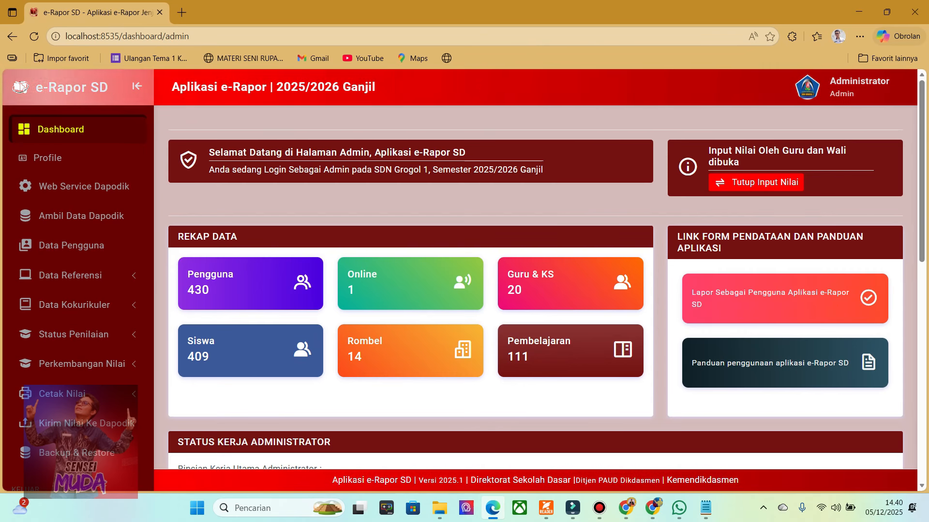
left_click(70, 275)
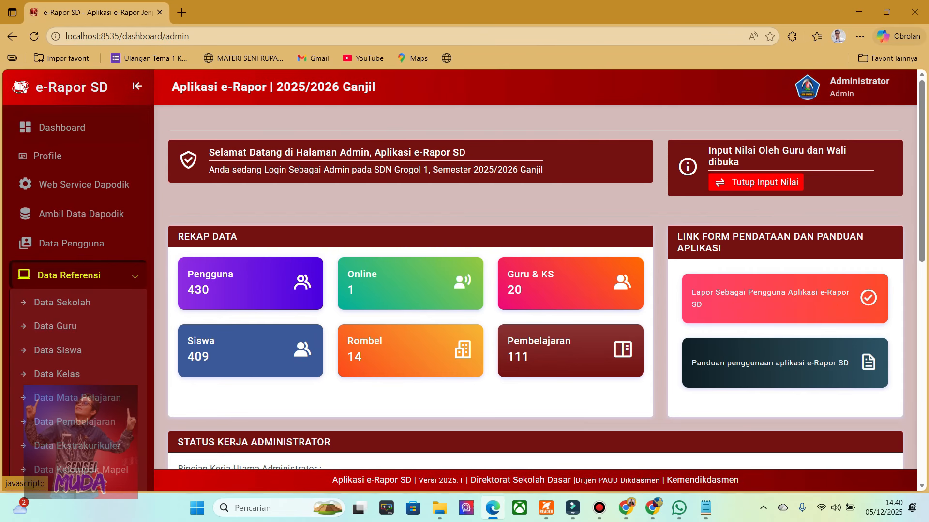
scroll(77, 270, "down", 2)
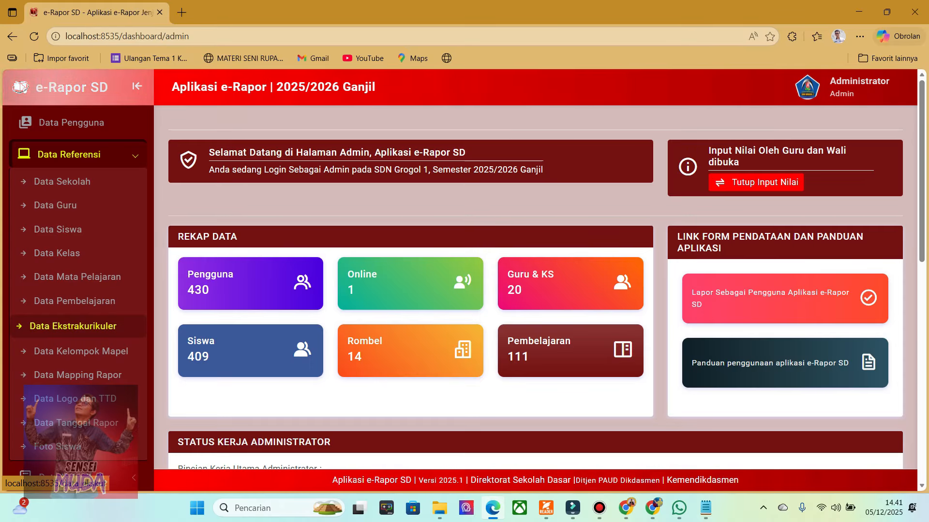
left_click(73, 326)
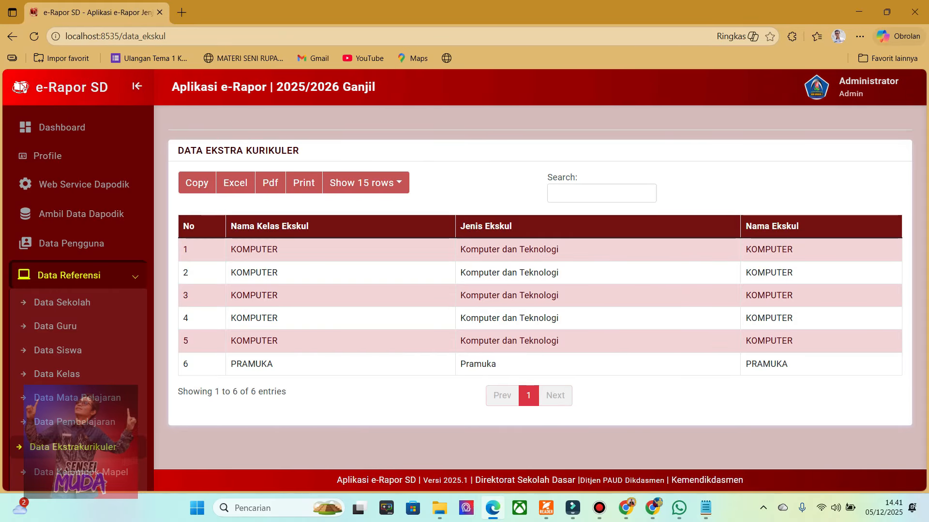
Open the school's Dapodik site at dapodik.sdngrogol1kediri.sch.id in a new browser tab.
left_click(181, 12)
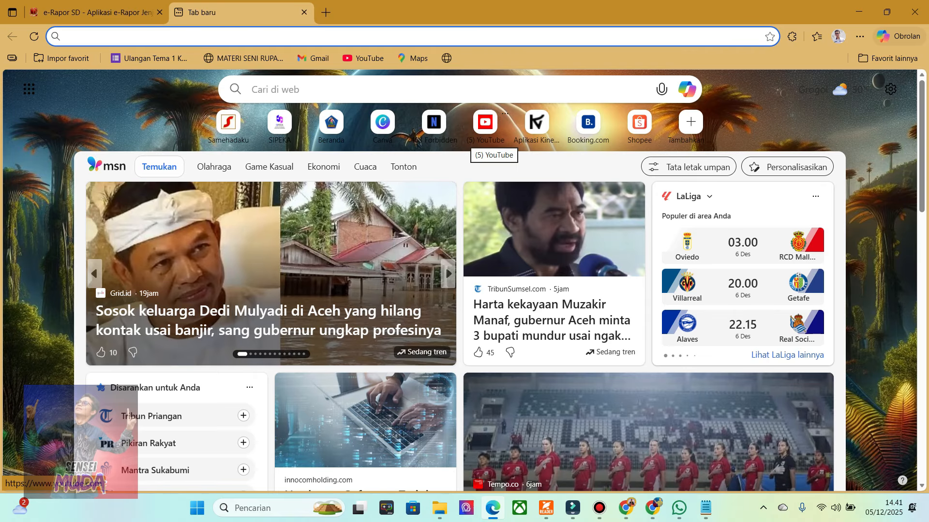
type("da")
key("End")
key("BackSpace")
key("BackSpace")
key("BackSpace")
key("BackSpace")
key("BackSpace")
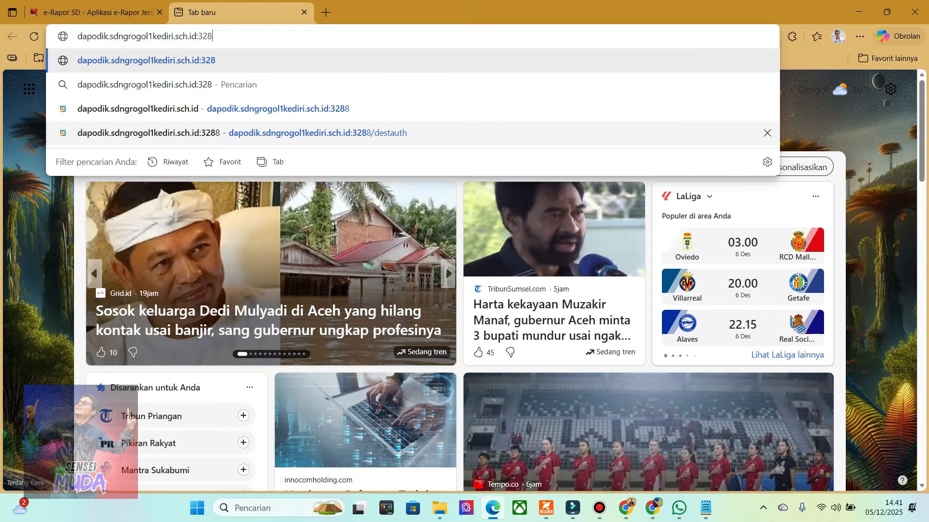
key("Return")
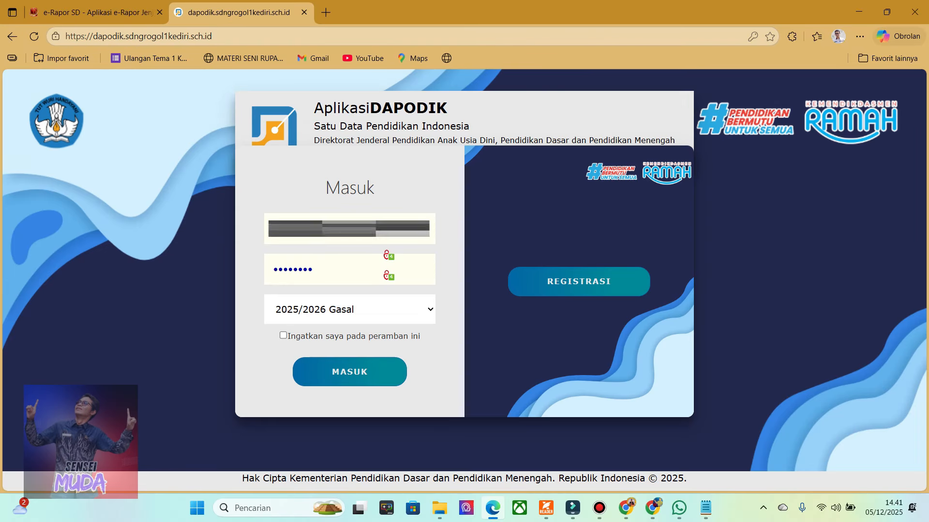
Sign in to Dapodik for 2025/2026 Gasal with the prefilled credentials and dismiss the version notes so they are not shown again.
left_click(371, 376)
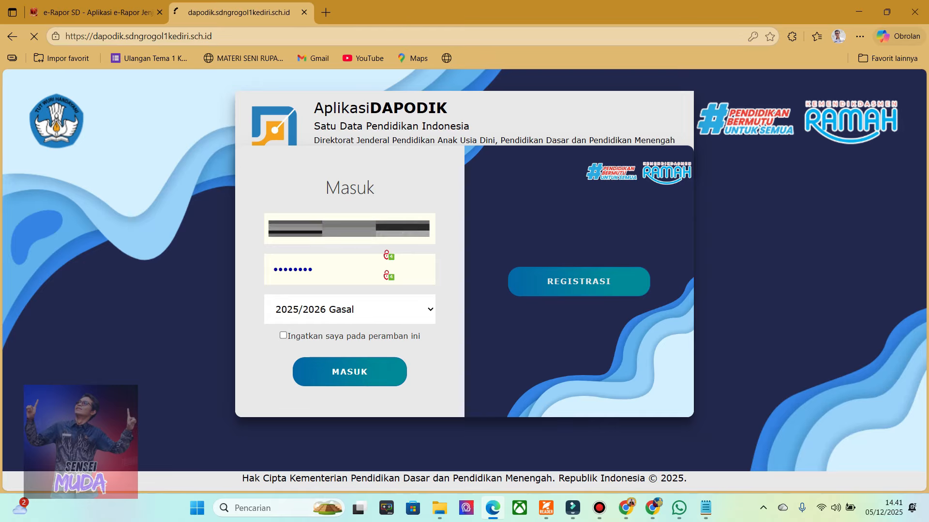
left_click(152, 201)
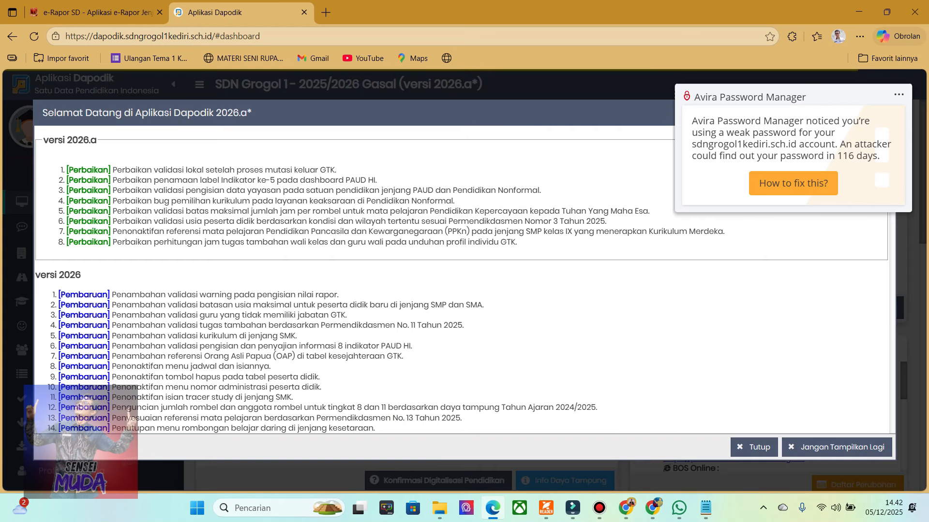
left_click(823, 446)
left_click(634, 428)
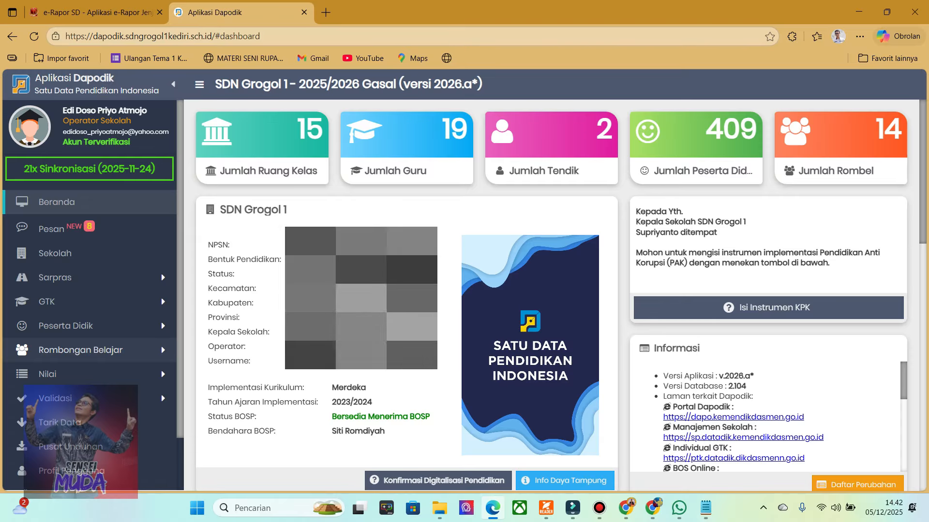
Open the Ekskul list under Rombongan Belajar in Dapodik, checking the e-Rapor extracurricular table along the way.
left_click(89, 350)
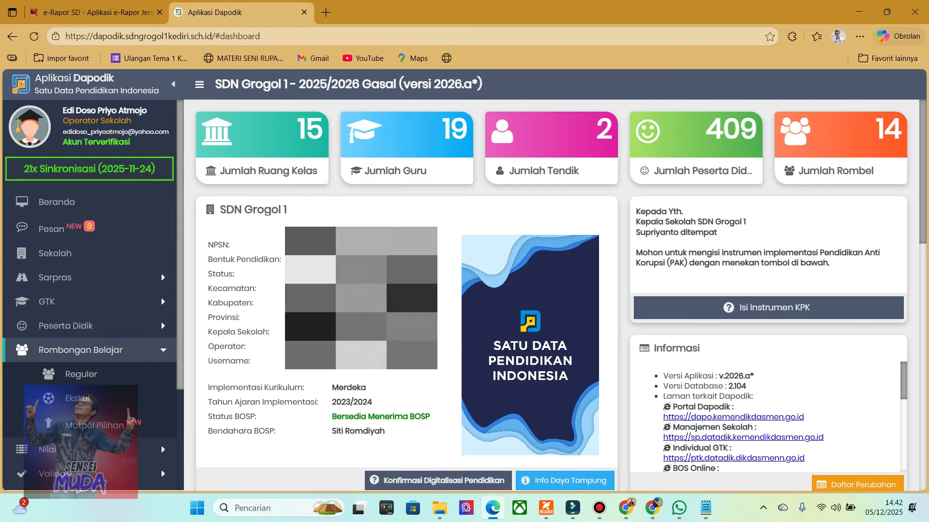
scroll(89, 335, "down", 1)
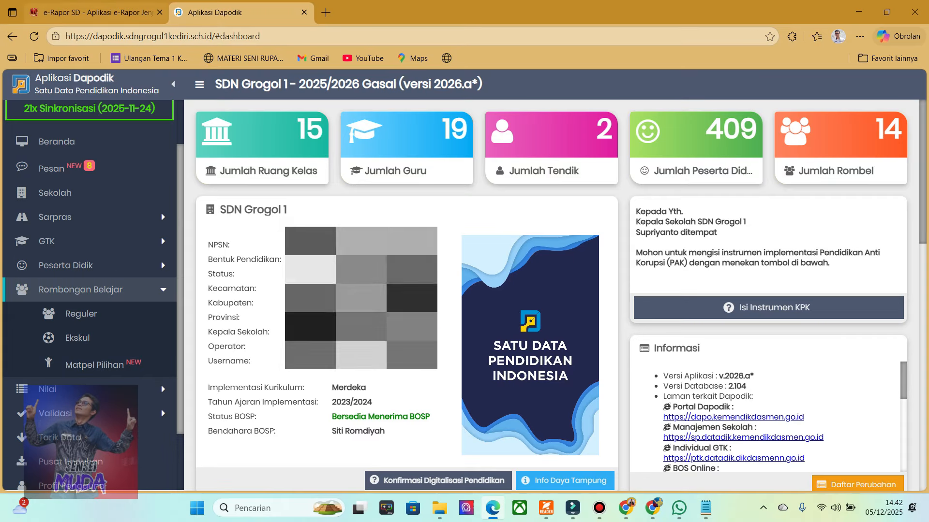
left_click(97, 12)
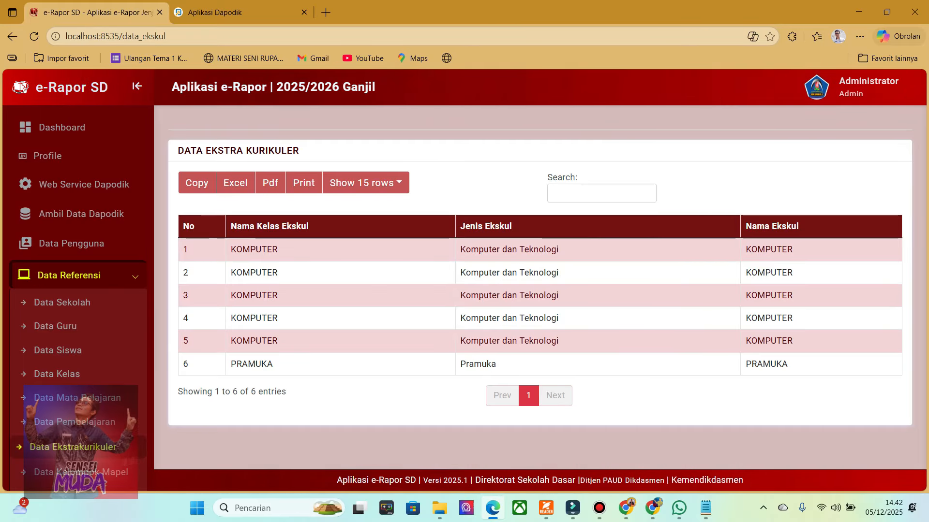
left_click(237, 12)
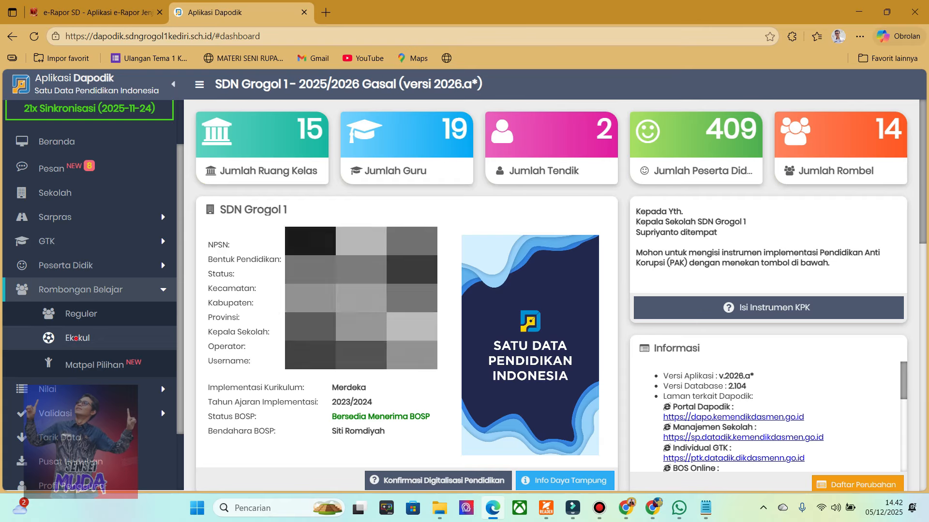
left_click(76, 338)
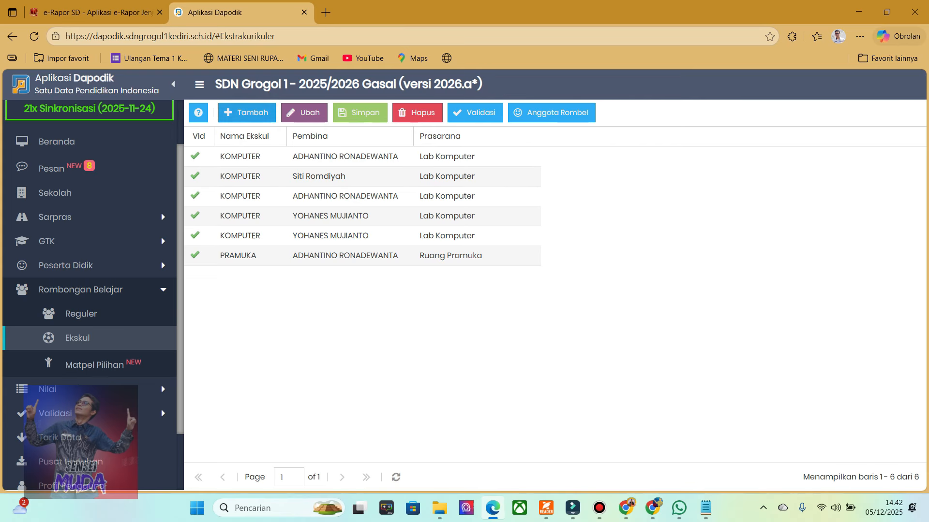
Add an extracurricular record named PENCAK SILAT and choose the supervising teacher as its Pembina.
left_click(247, 112)
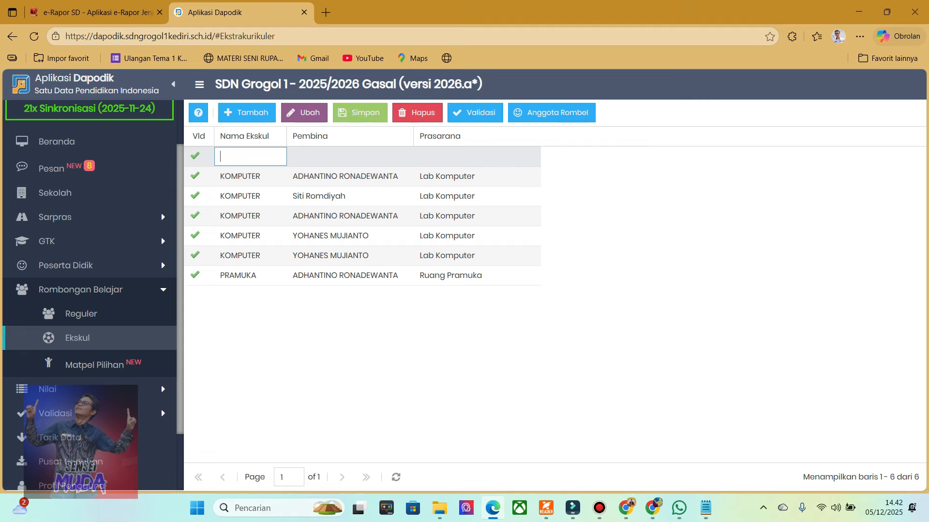
type("PENCAK SILAt")
key("BackSpace")
type("T")
left_click(336, 330)
left_click(342, 156)
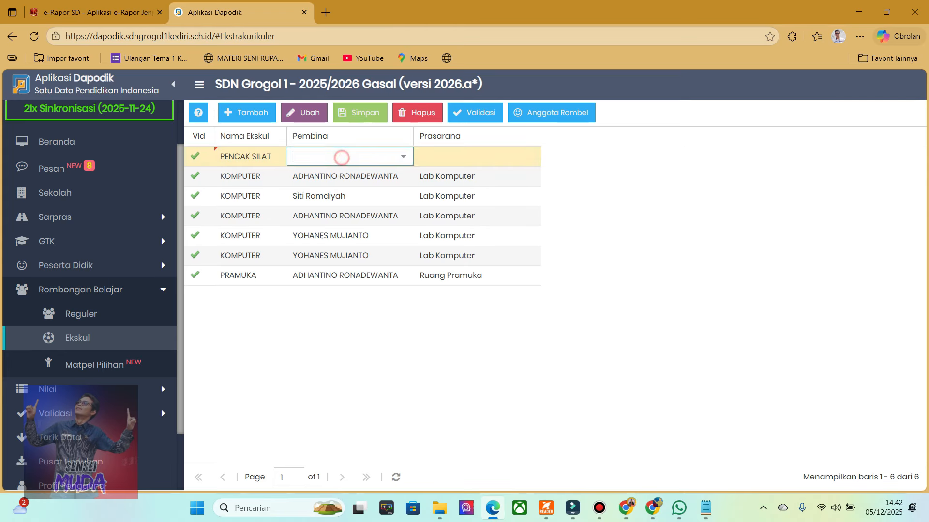
left_click(403, 156)
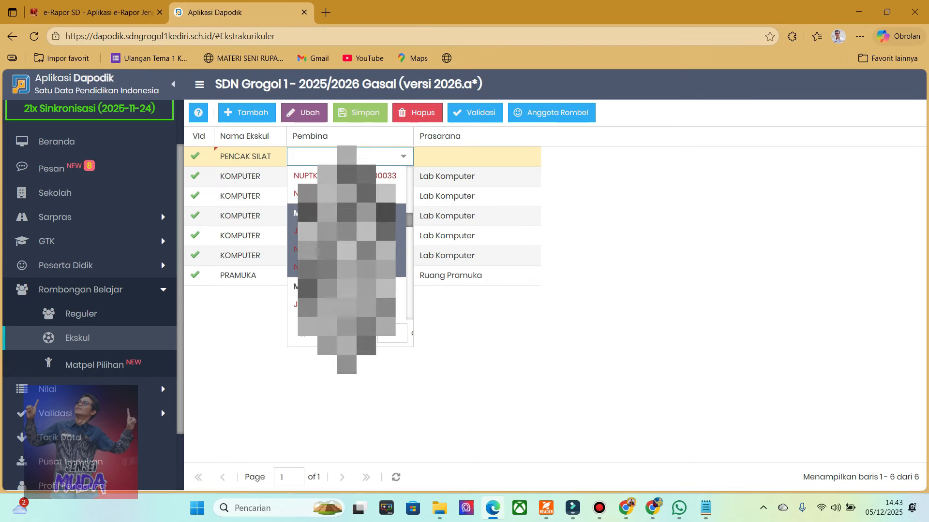
key("Return")
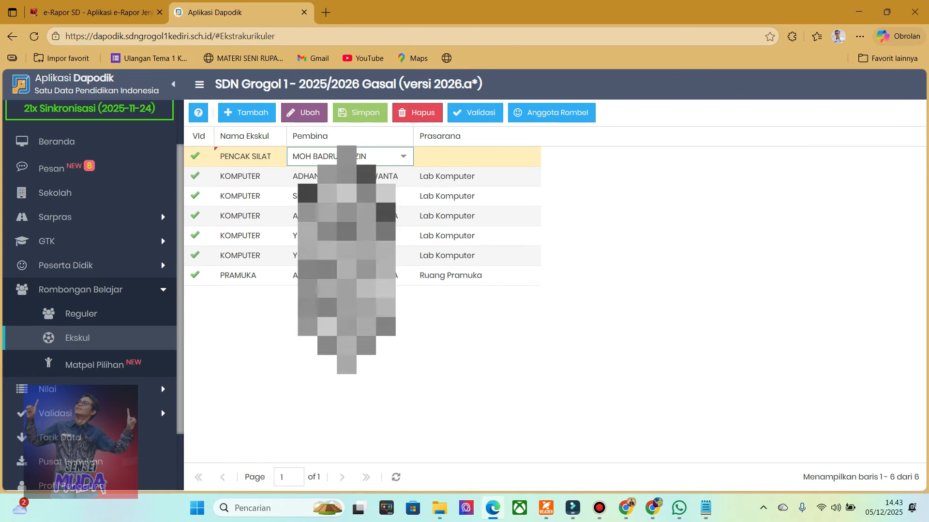
Set the PENCAK SILAT record's Prasarana to Ruang Kelas I A and save the new record.
left_click(466, 157)
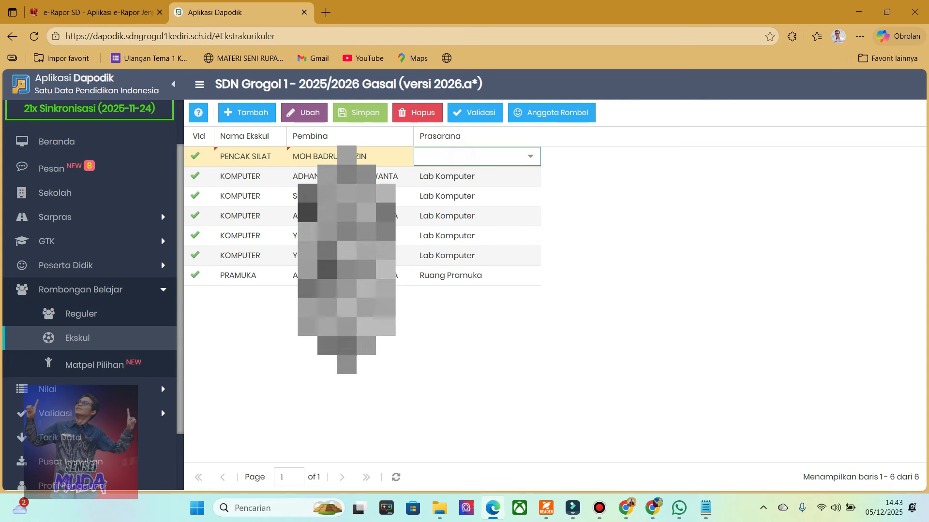
left_click(528, 155)
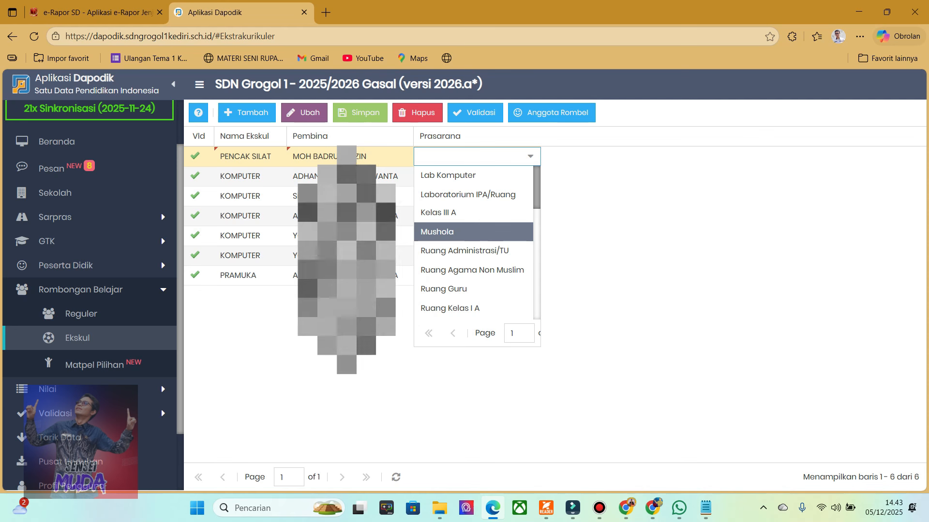
scroll(474, 251, "down", 6)
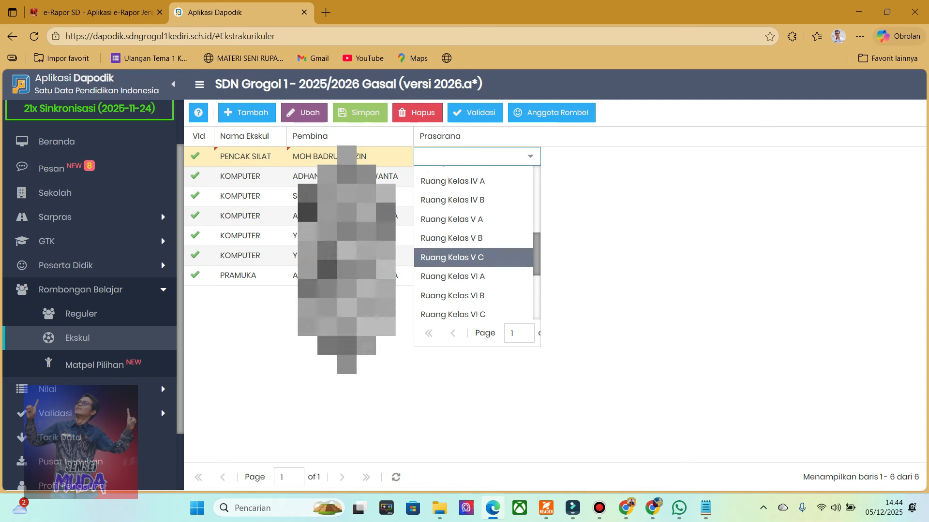
scroll(473, 242, "down", 3)
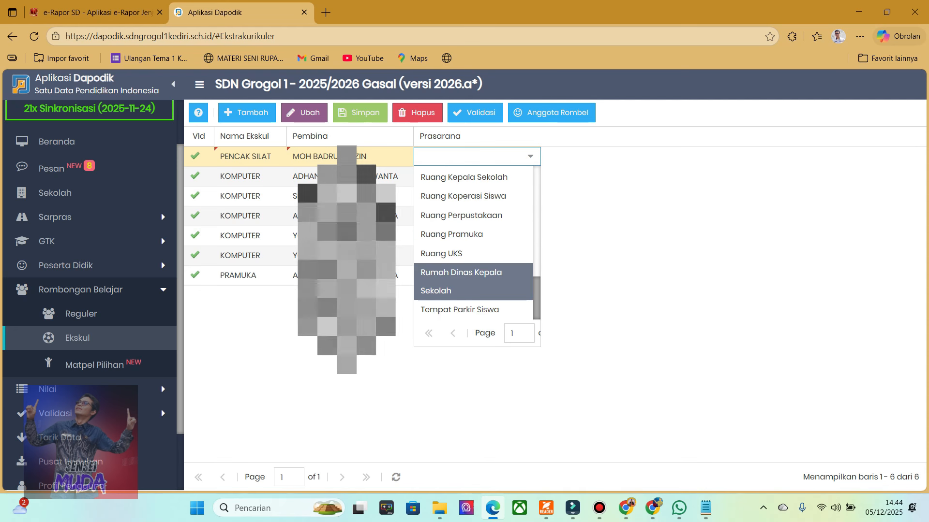
scroll(474, 254, "up", 10)
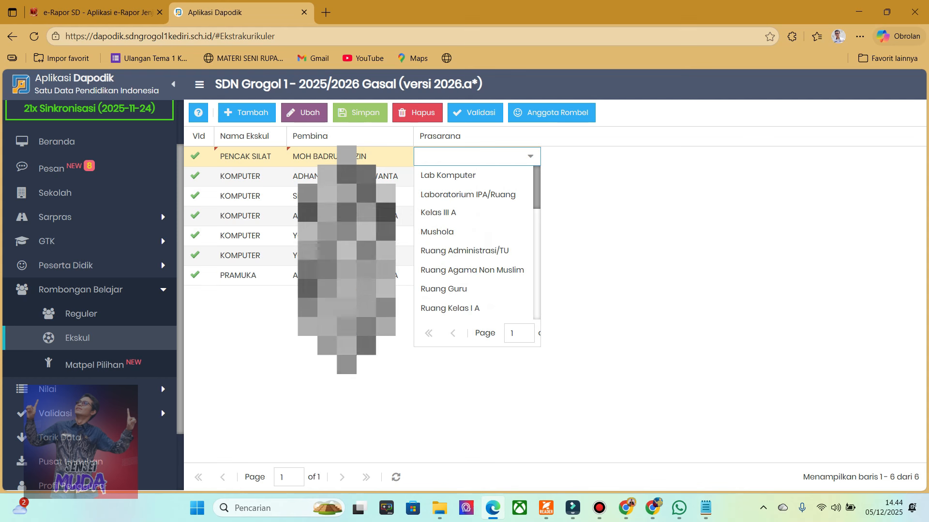
scroll(474, 261, "down", 3)
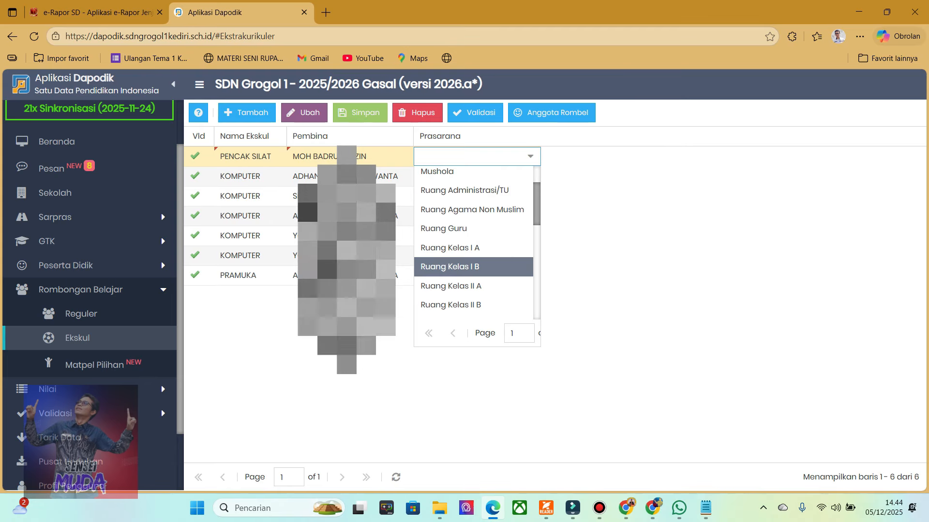
scroll(474, 260, "down", 5)
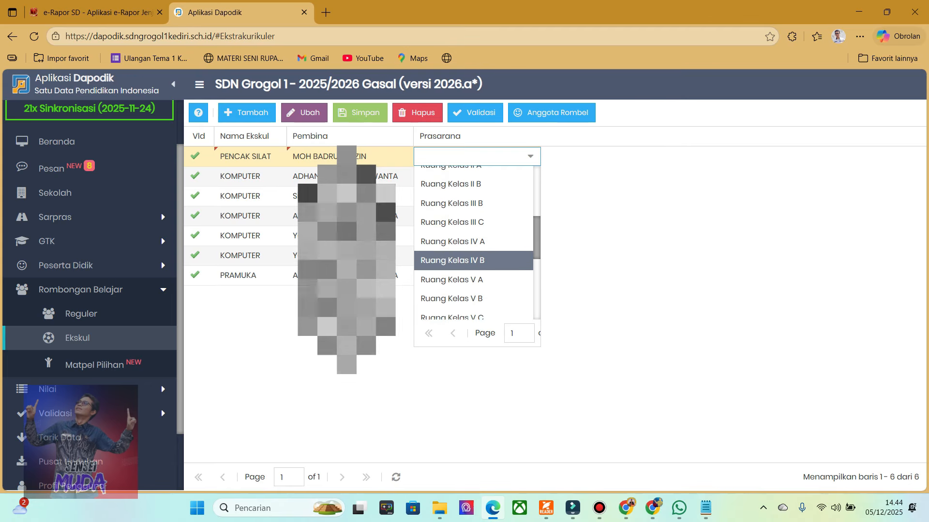
scroll(474, 251, "down", 8)
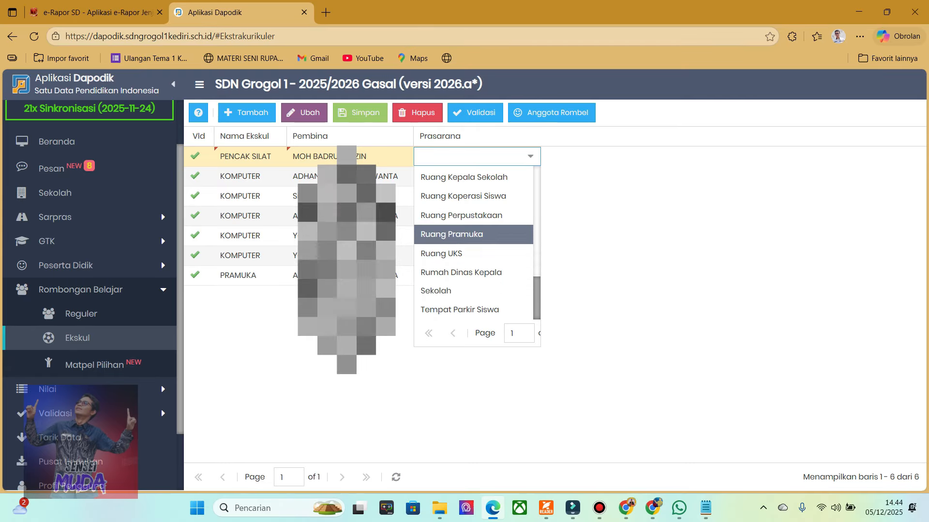
scroll(474, 241, "up", 8)
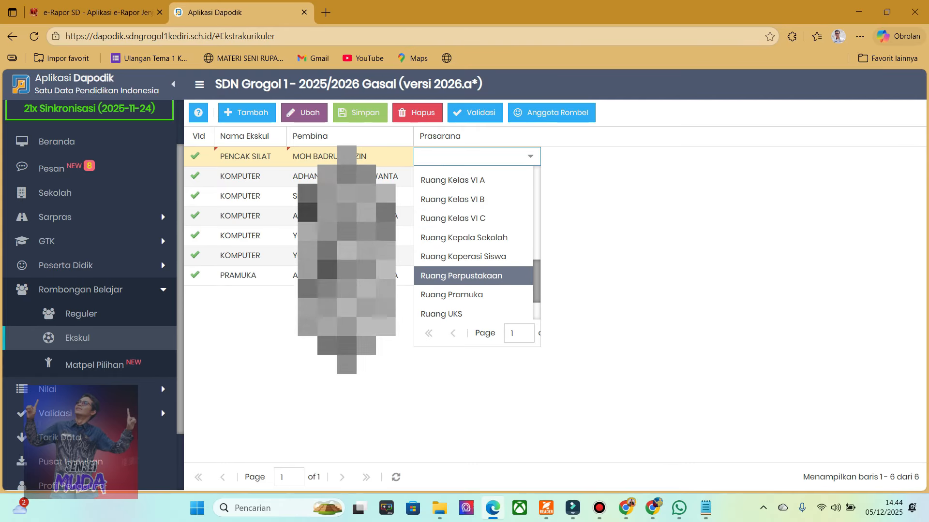
scroll(474, 241, "up", 2)
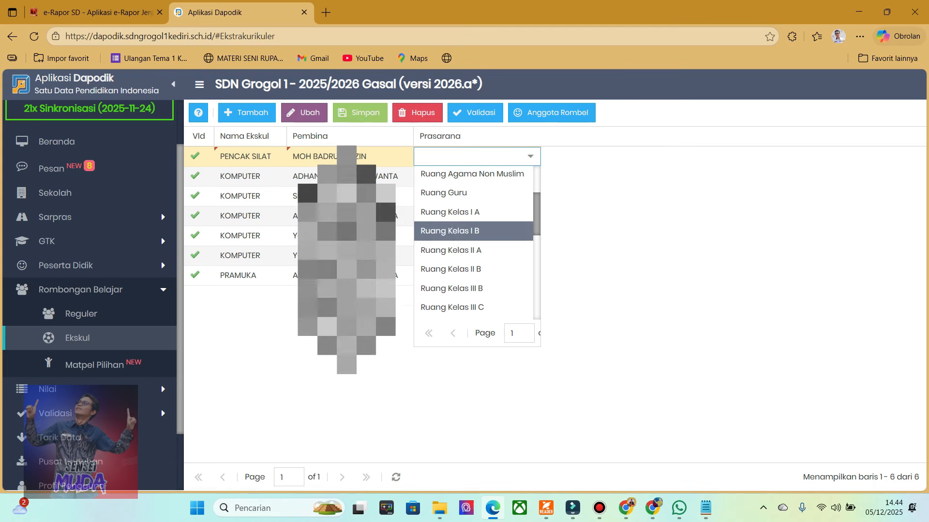
left_click(449, 211)
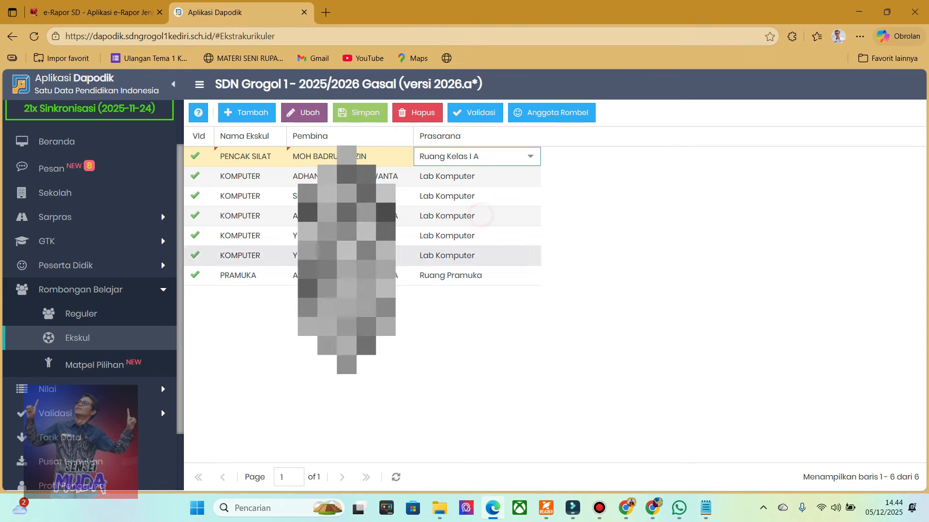
left_click(601, 276)
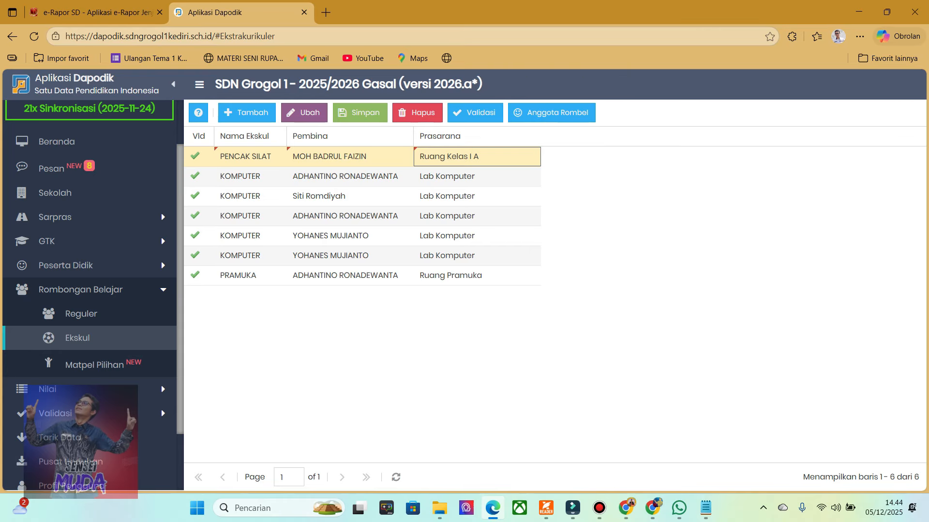
left_click(360, 113)
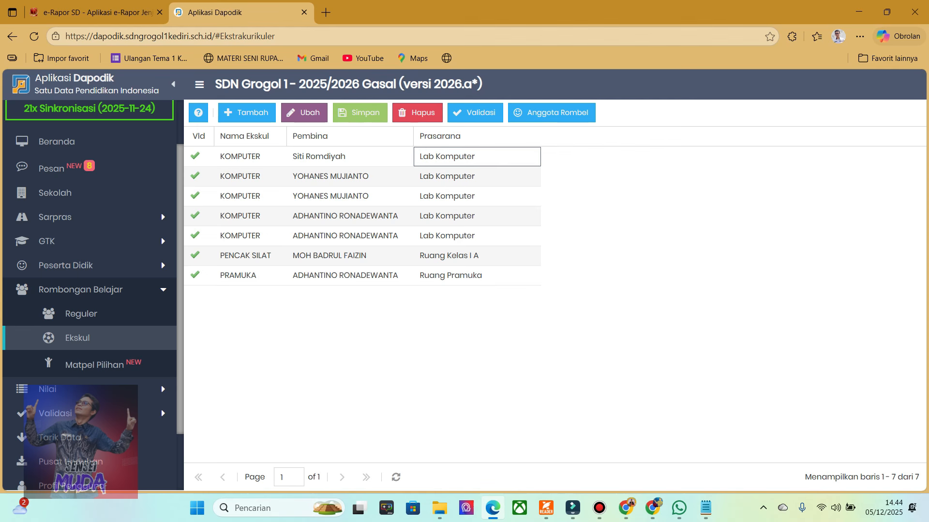
Select the saved PENCAK SILAT row in the extracurricular list.
left_click(420, 257)
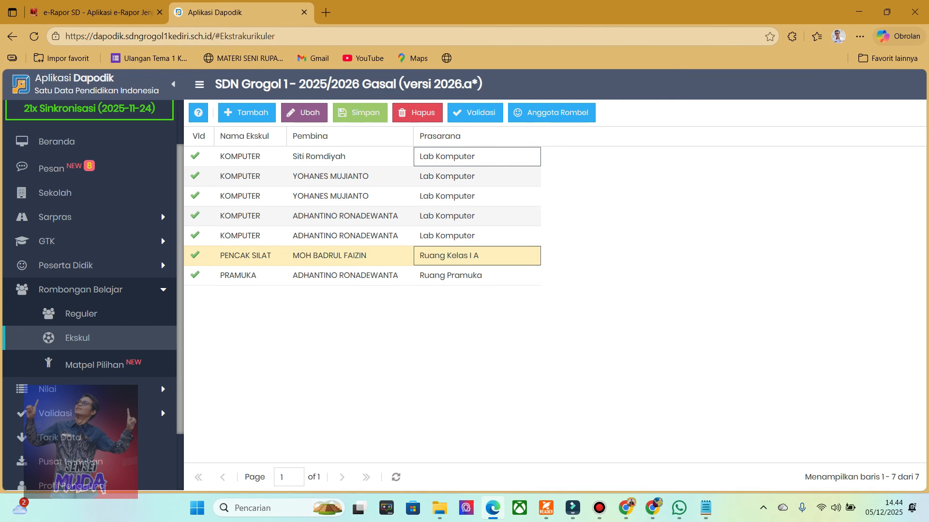
left_click(308, 320)
left_click(270, 257)
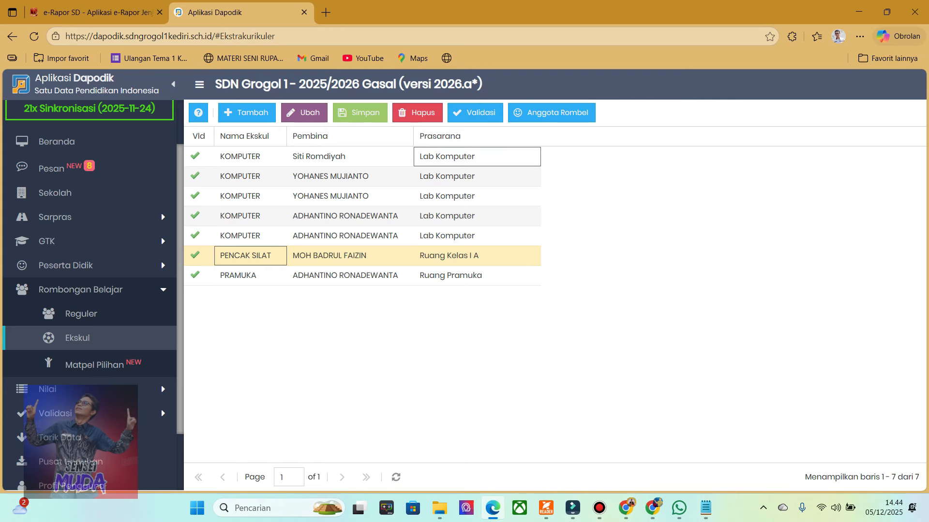
left_click(314, 321)
left_click(293, 255)
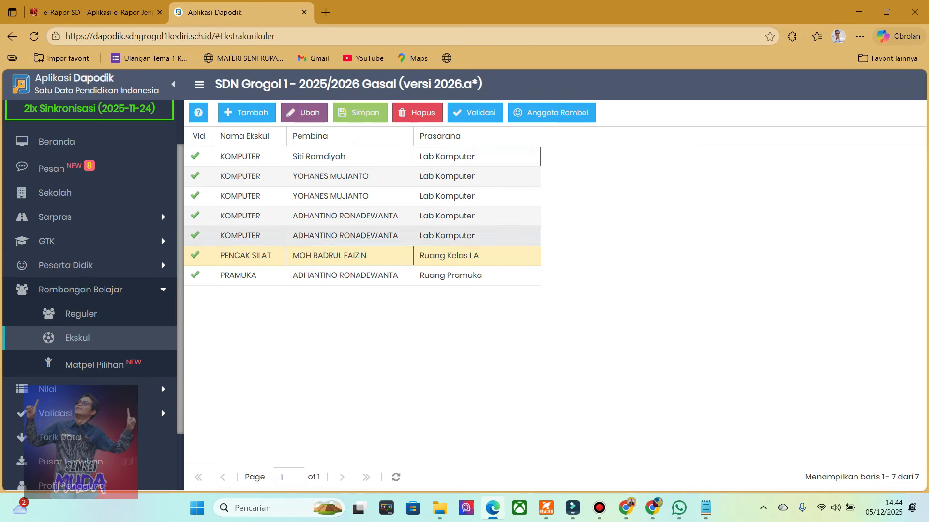
Add one student to the PENCAK SILAT class members and remove that student from the class again.
left_click(551, 112)
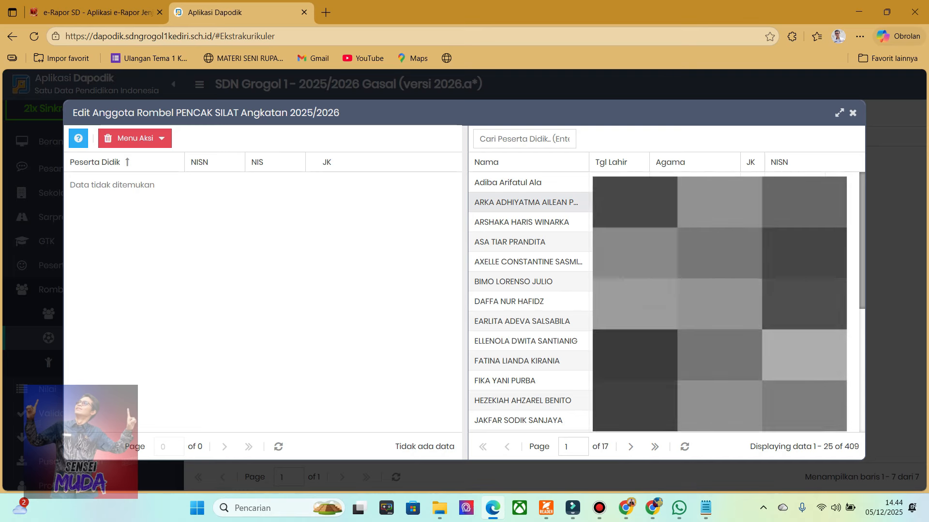
left_click(530, 205)
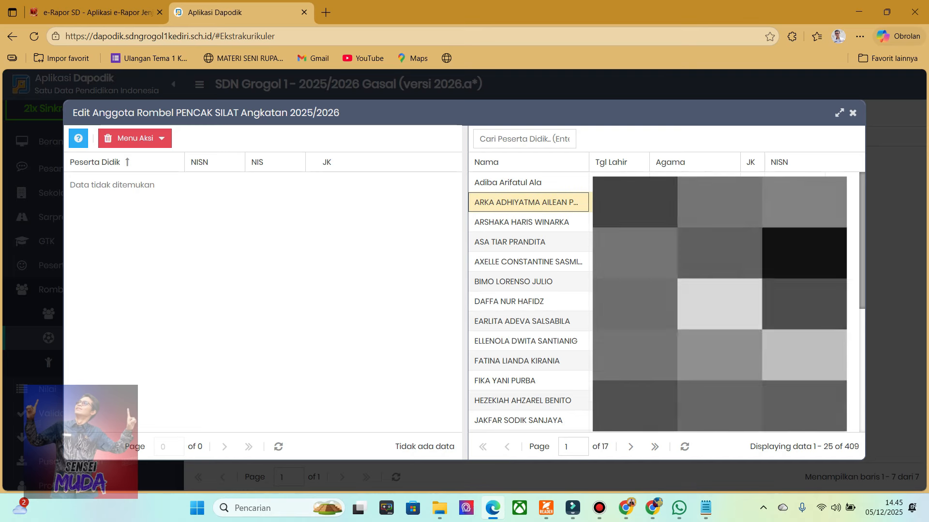
left_click_drag(523, 202, 368, 271)
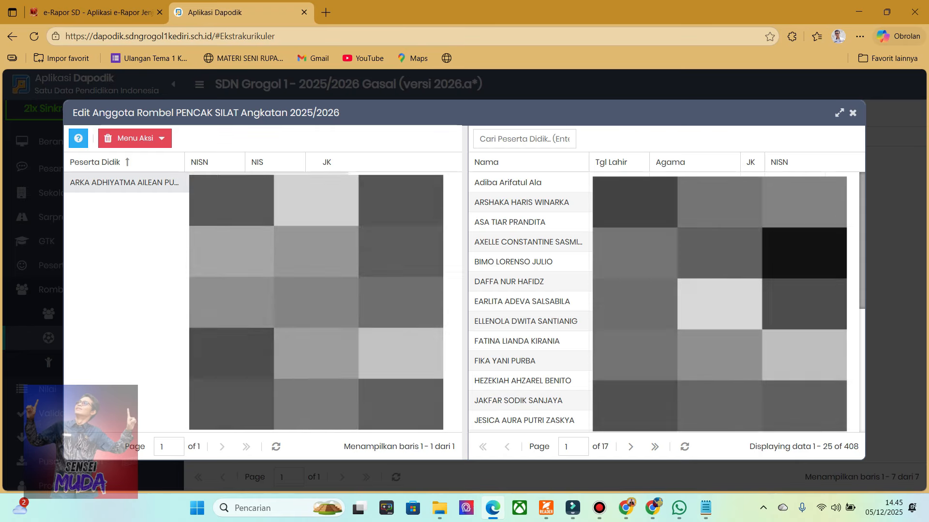
left_click(127, 183)
left_click_drag(127, 183, 523, 262)
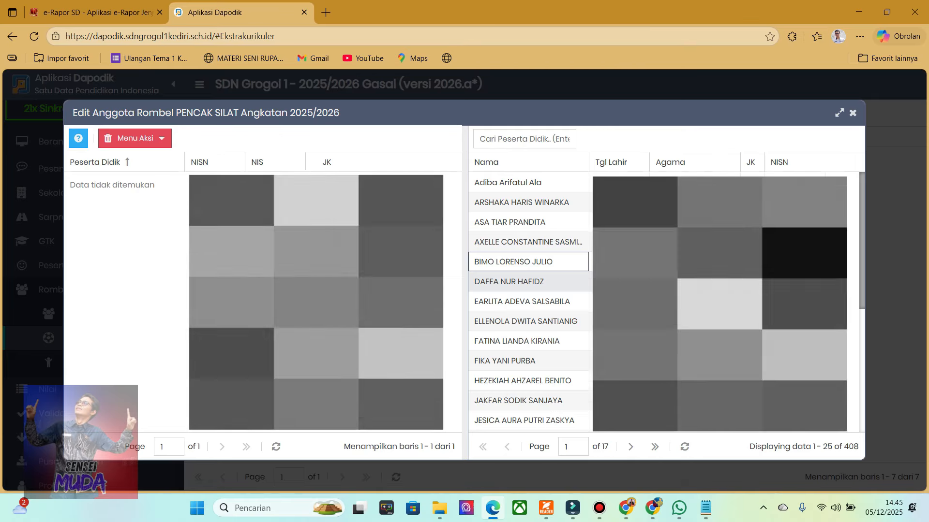
Select a block of consecutive students in the PENCAK SILAT member editor, and close the editor without adding them.
scroll(528, 338, "down", 5)
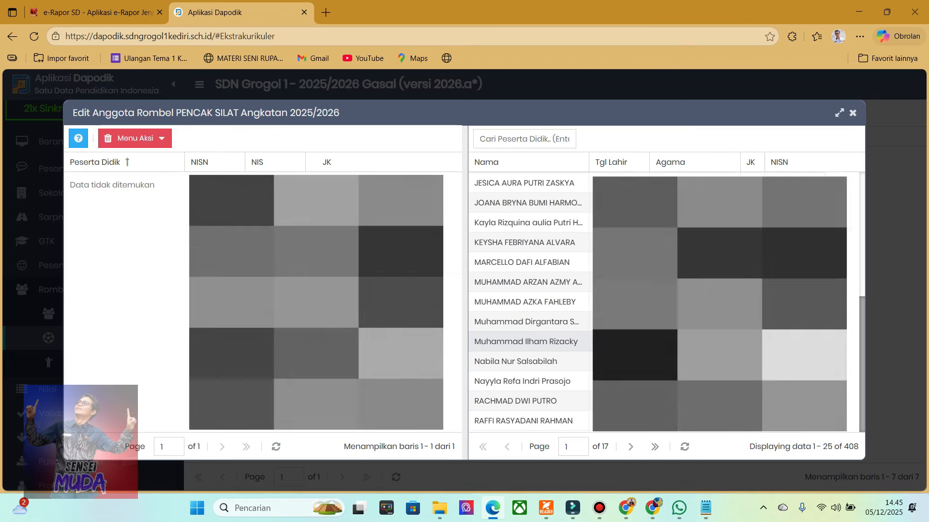
scroll(527, 339, "up", 5)
left_click(508, 183)
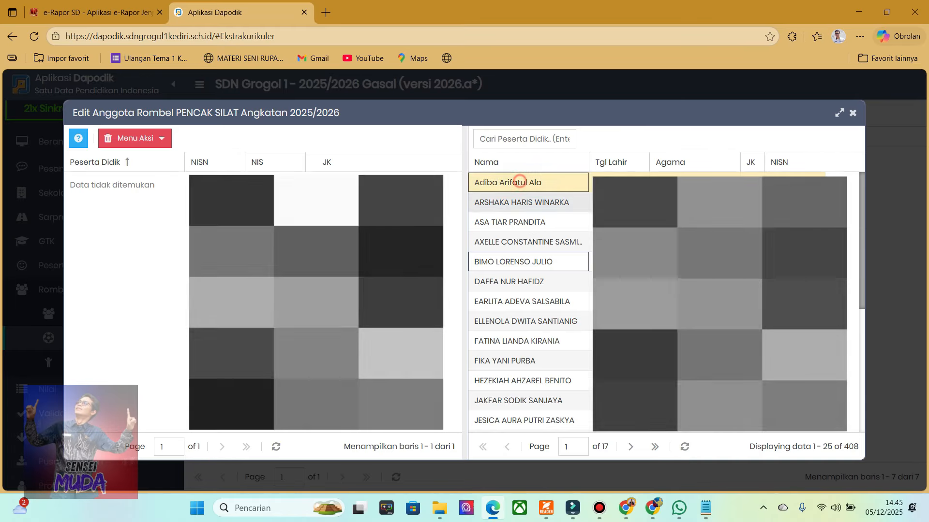
left_click(527, 341, "shift")
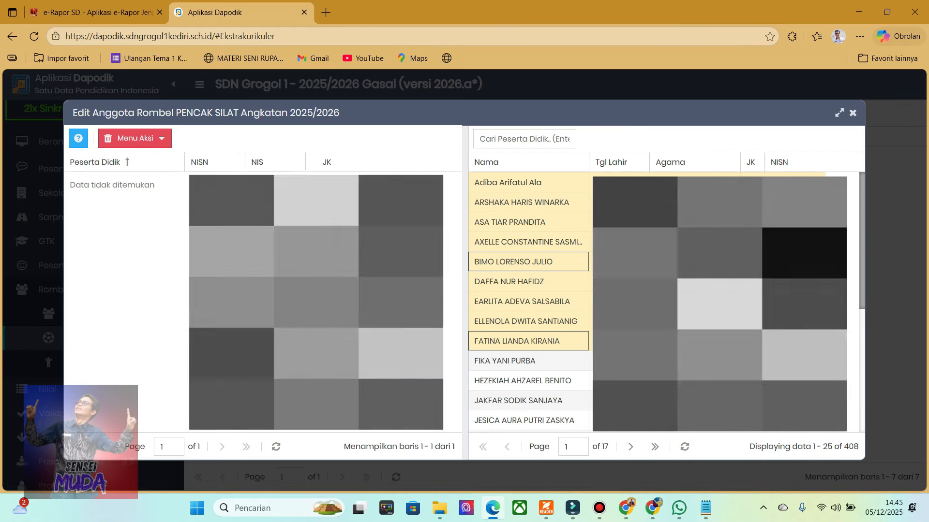
left_click(552, 379)
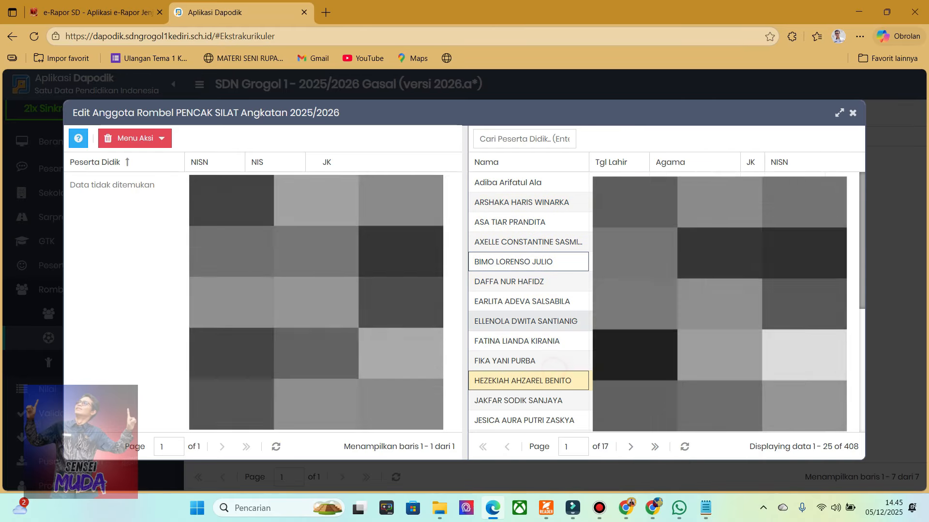
scroll(527, 300, "down", 5)
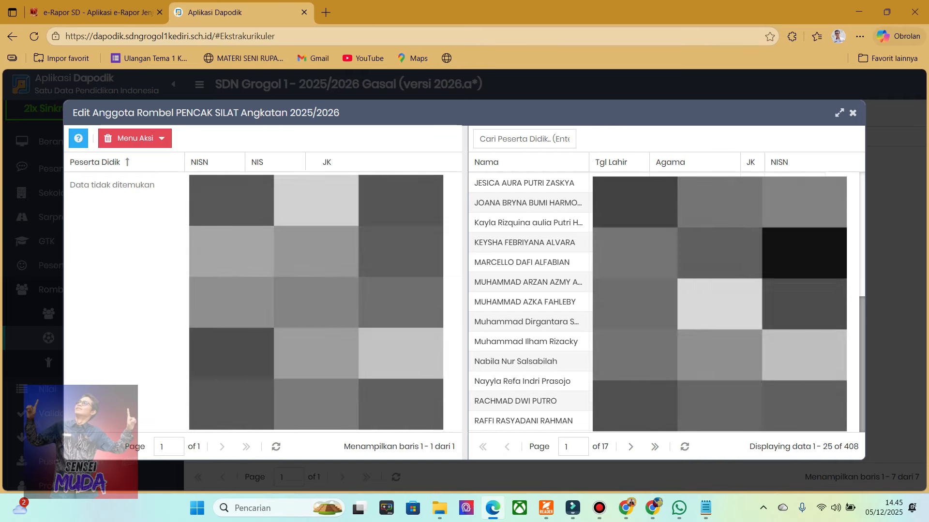
left_click(852, 113)
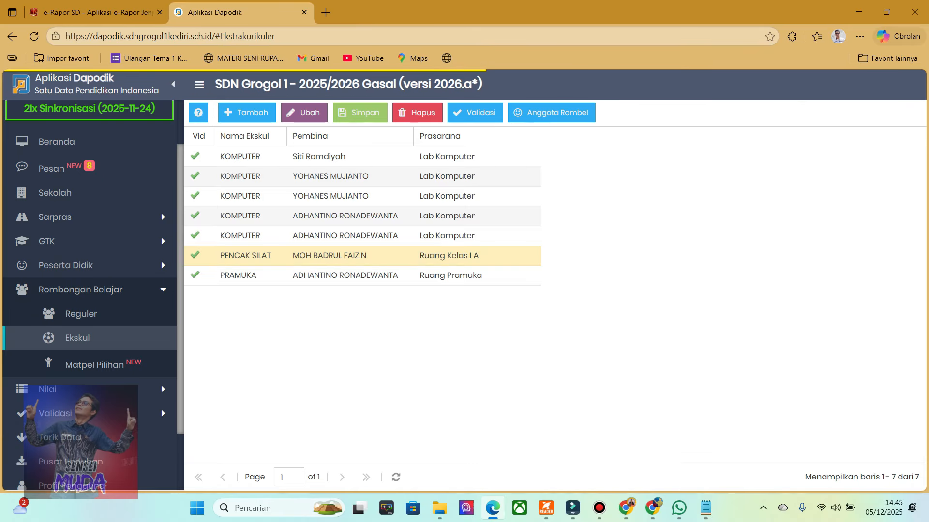
left_click(425, 371)
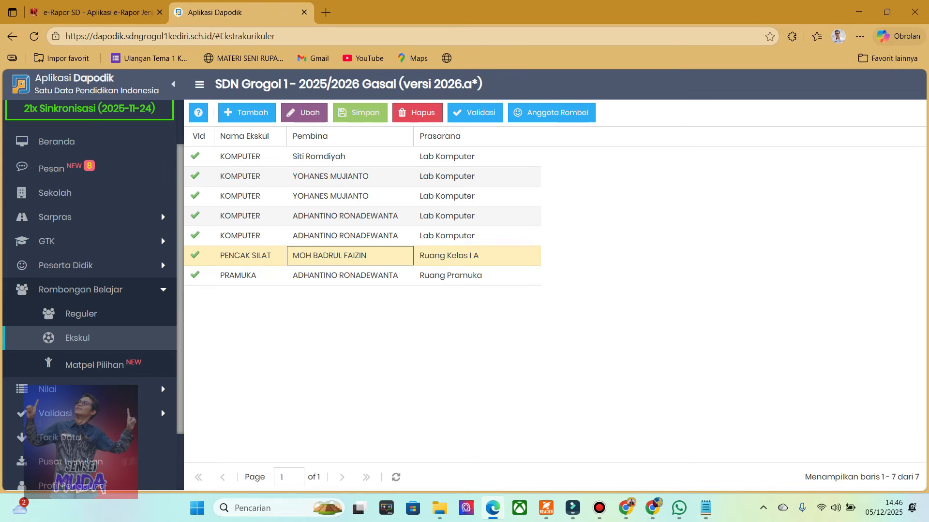
Open the Sekolah page and show its Ekstrakurikuler records under Data Rinci Sekolah.
left_click(80, 289)
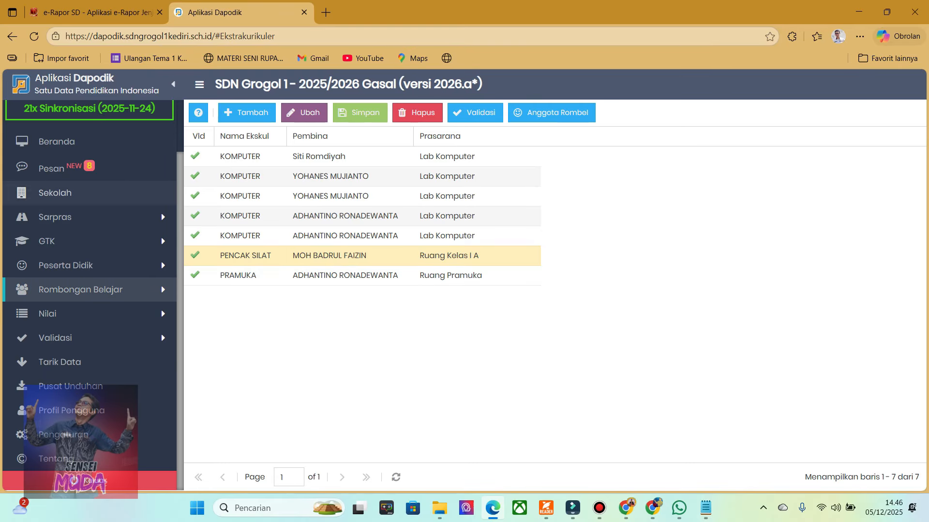
left_click(58, 192)
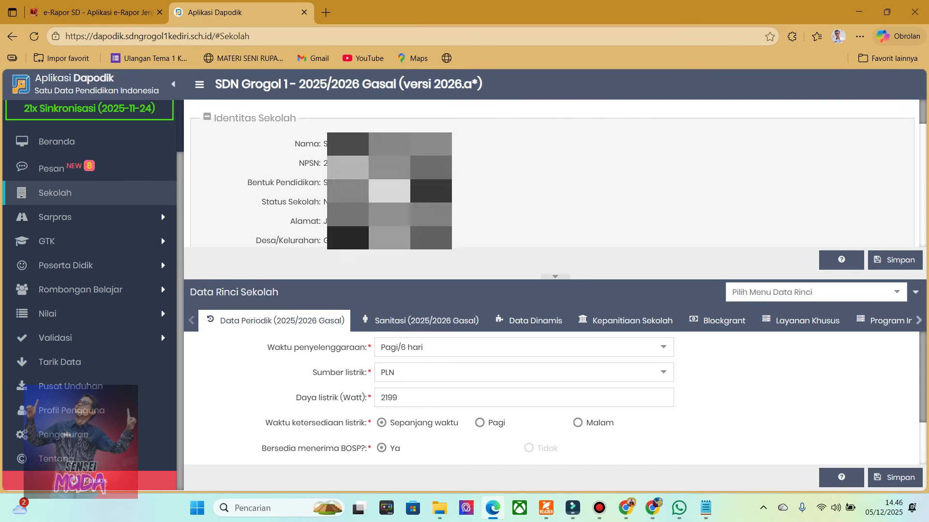
left_click(897, 293)
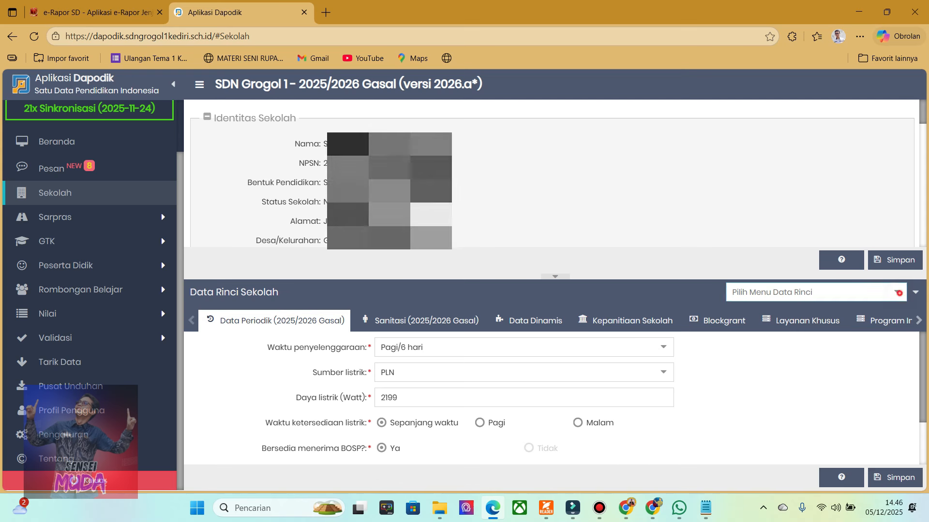
key("Down")
key("Down")
key("Down")
key("Down")
key("Down")
key("Down")
key("Down")
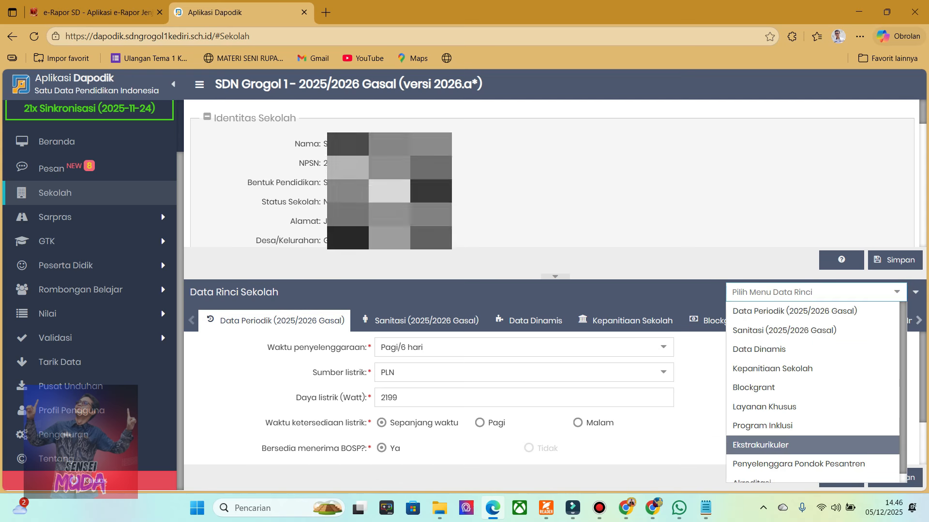
key("Return")
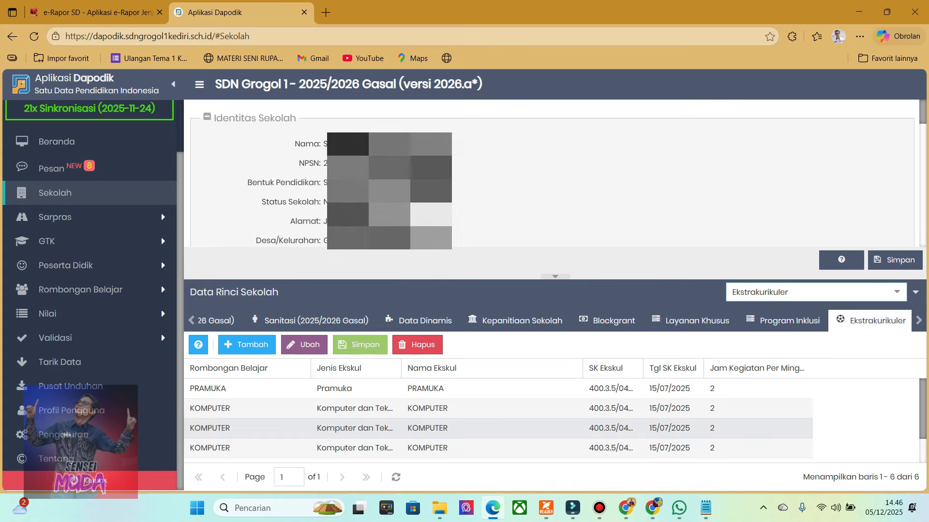
Look through the existing extracurricular records in the school's detail data for a PENCAK SILAT entry.
scroll(498, 428, "down", 1)
scroll(498, 428, "up", 1)
scroll(498, 428, "down", 1)
scroll(498, 428, "up", 1)
scroll(499, 428, "down", 1)
scroll(498, 428, "up", 1)
scroll(499, 428, "down", 1)
scroll(498, 428, "up", 1)
scroll(498, 428, "down", 1)
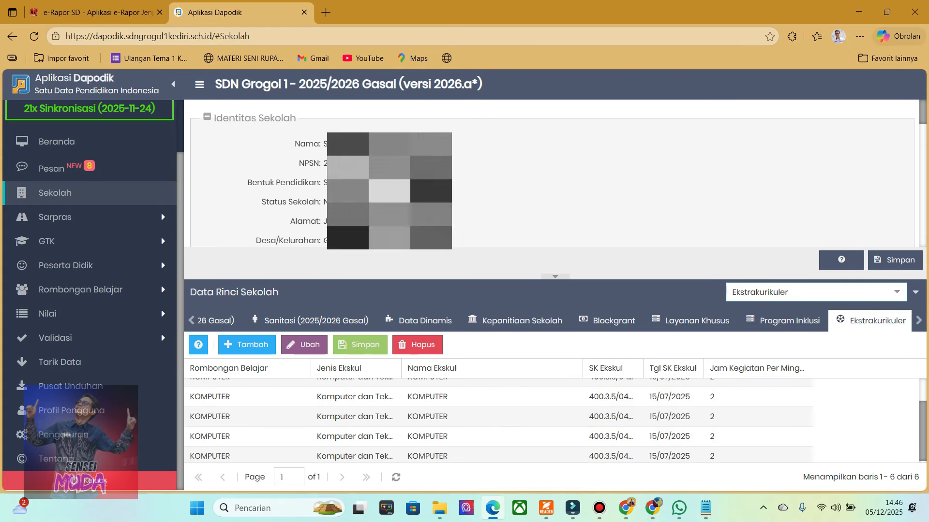
scroll(498, 421, "up", 1)
Add an extracurricular record with Rombongan Belajar PENCAK SILAT and Jenis Ekskul Olahraga/ Beladiri.
left_click(247, 344)
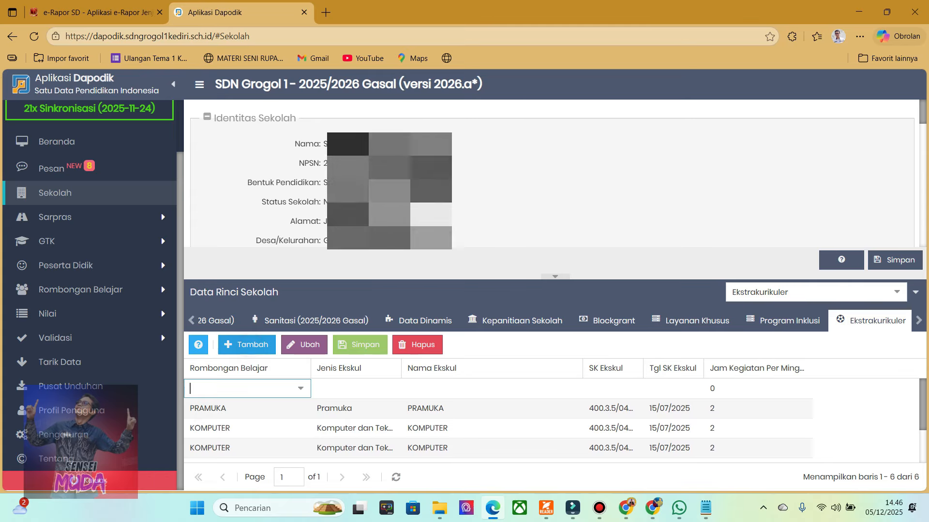
left_click(303, 389)
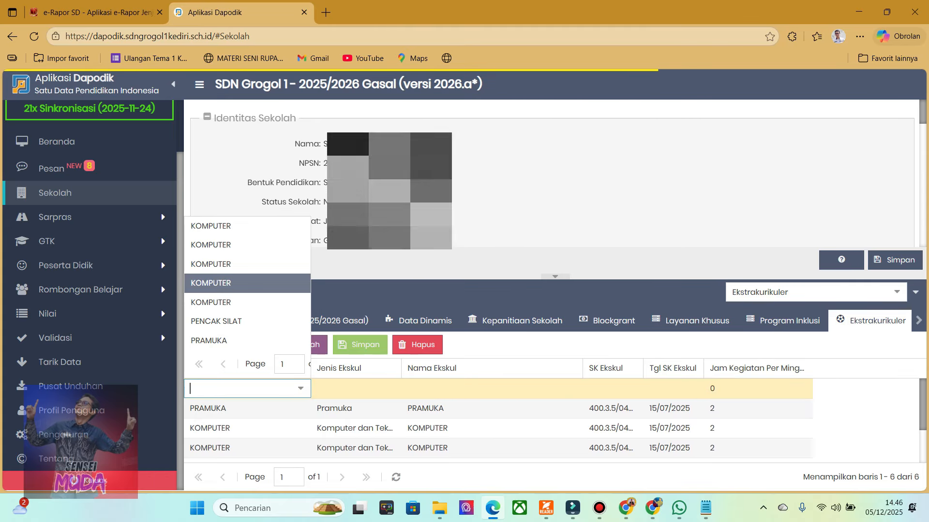
key("Return")
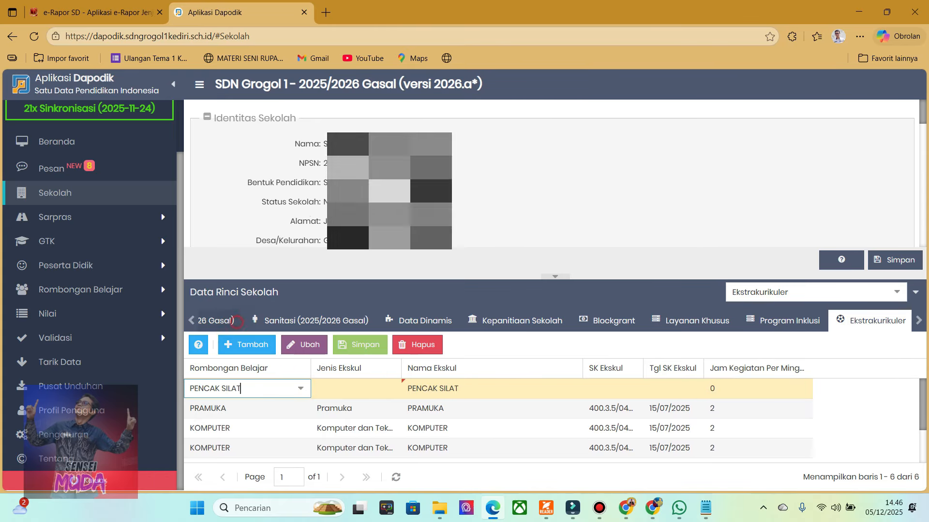
left_click(347, 388)
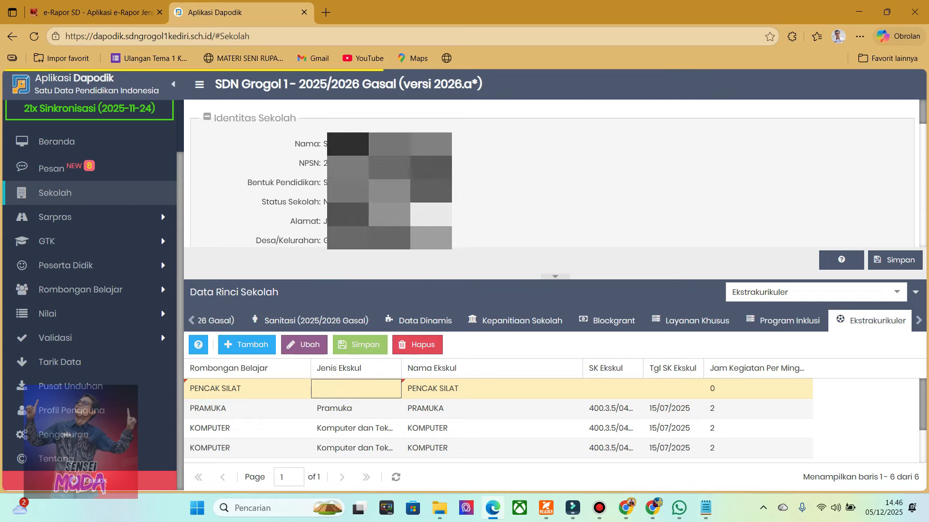
key("Escape")
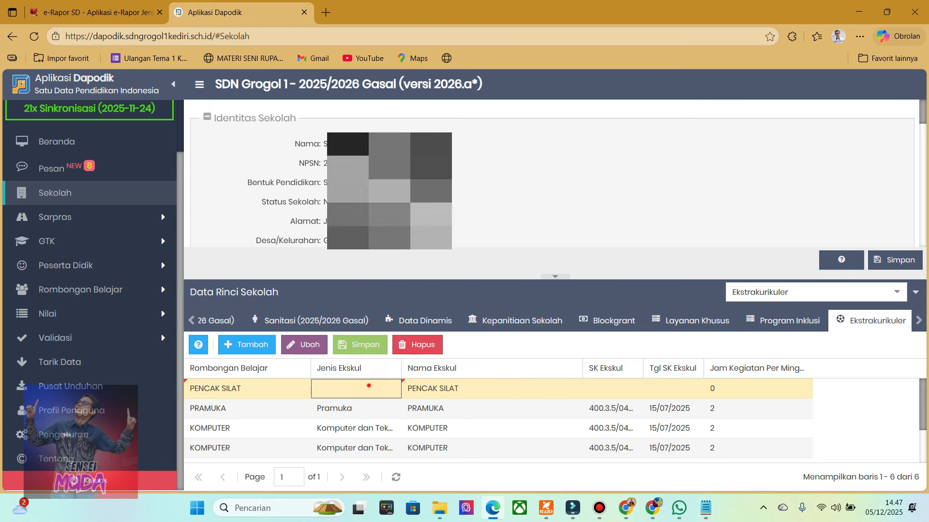
left_click(392, 389)
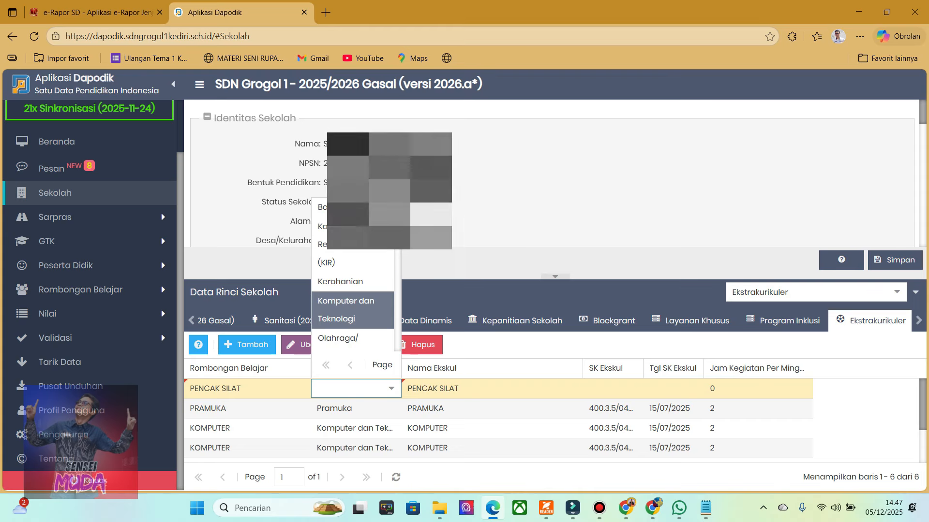
scroll(353, 299, "down", 1)
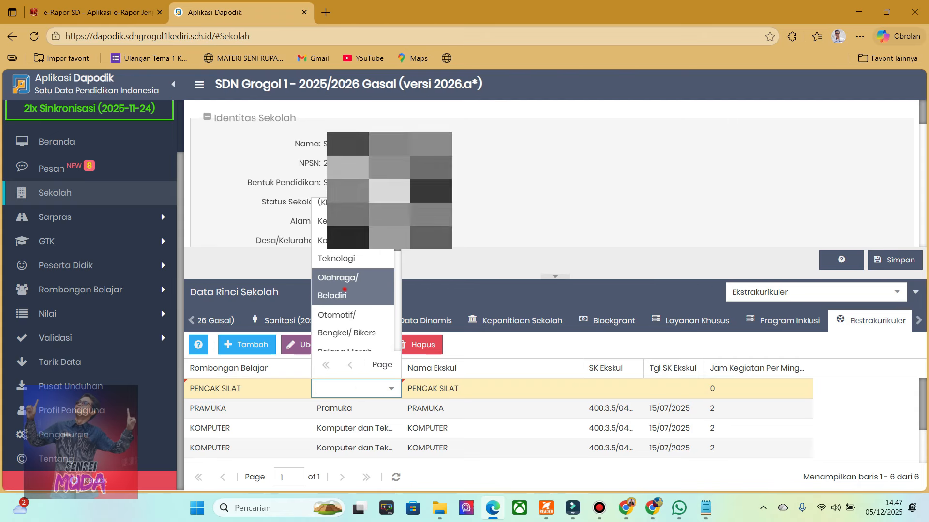
left_click(344, 290)
left_click(489, 386)
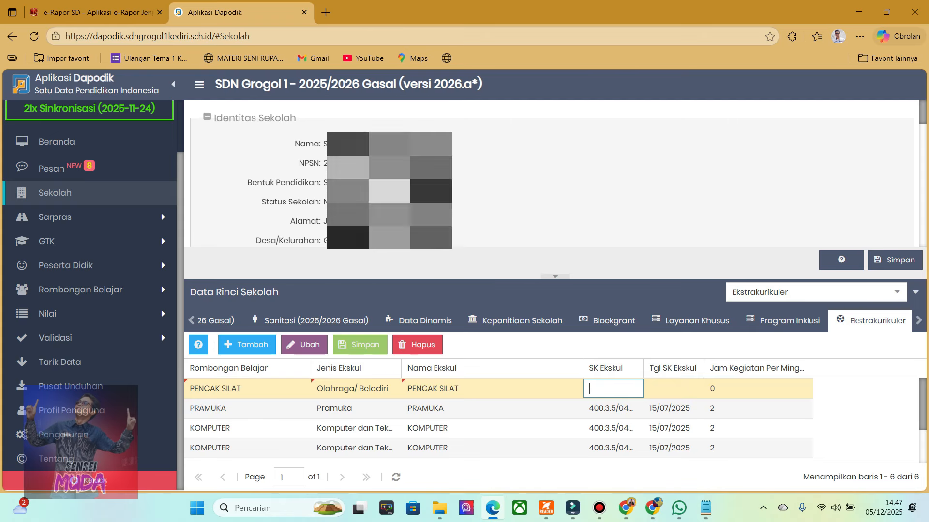
Fill in the PENCAK SILAT record's SK Ekskul with the decree number copied from the PRAMUKA record.
left_click(611, 393)
left_click(605, 412)
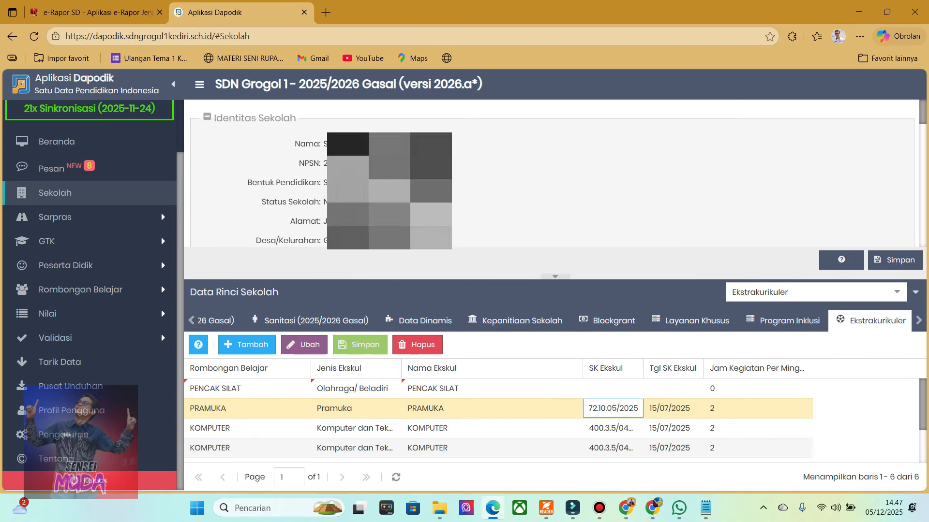
left_click(623, 393)
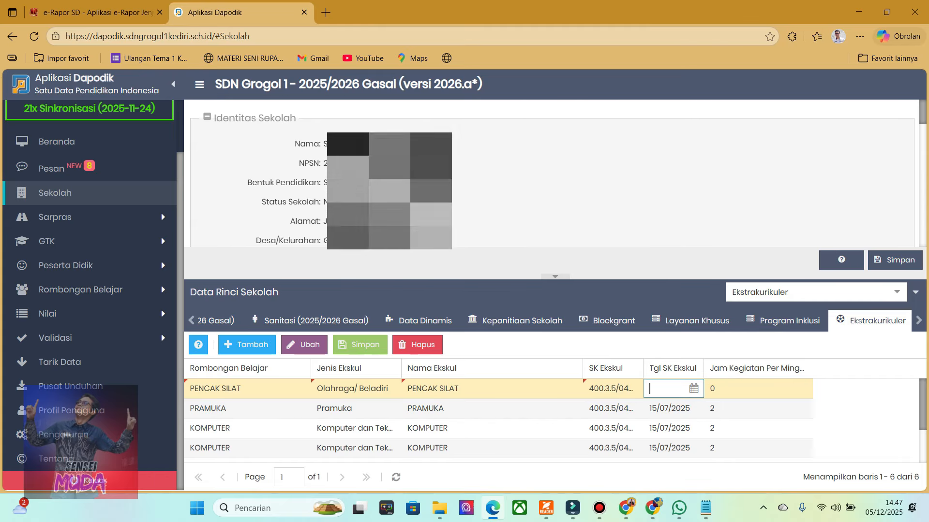
Set the PENCAK SILAT record's Tgl SK Ekskul to 15/07/2025.
left_click(693, 389)
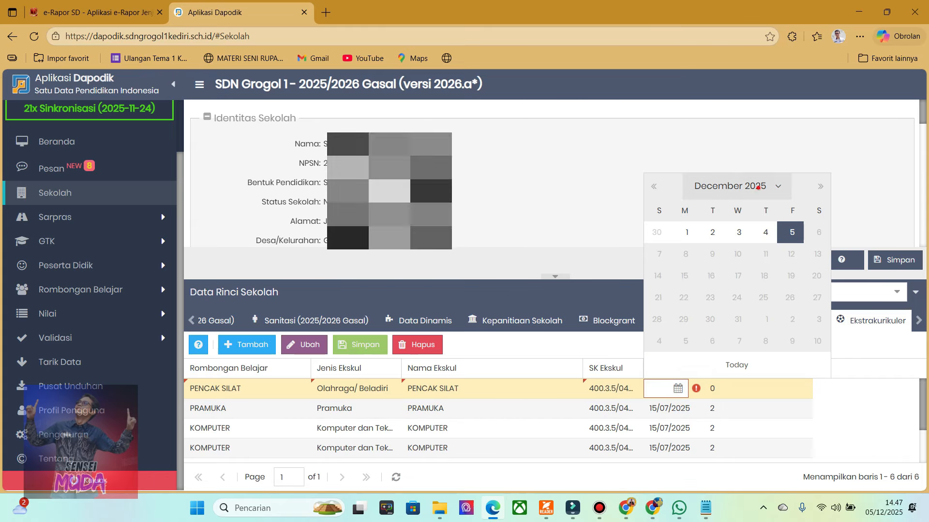
left_click(736, 186)
left_click(712, 188)
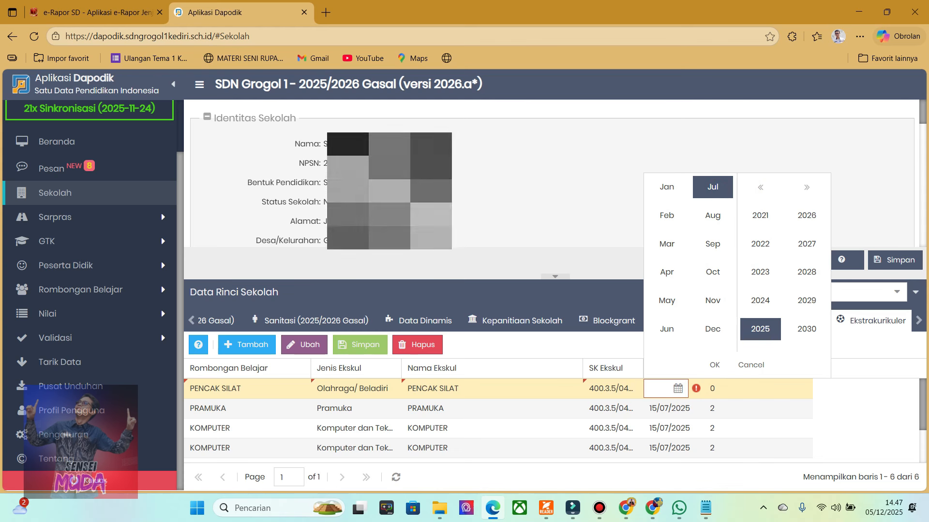
left_click(713, 365)
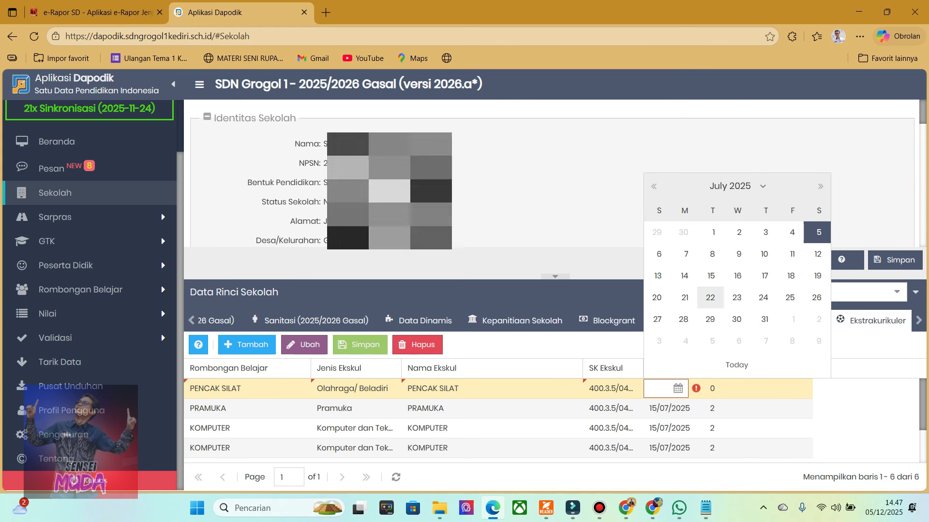
left_click(710, 276)
Set the weekly activity hours of the PENCAK SILAT record to 2.
left_click(742, 389)
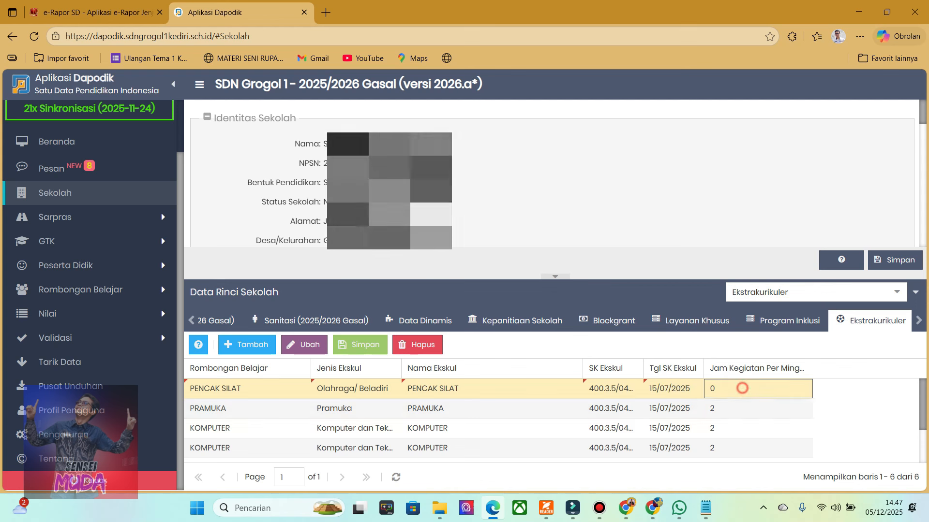
left_click(784, 386)
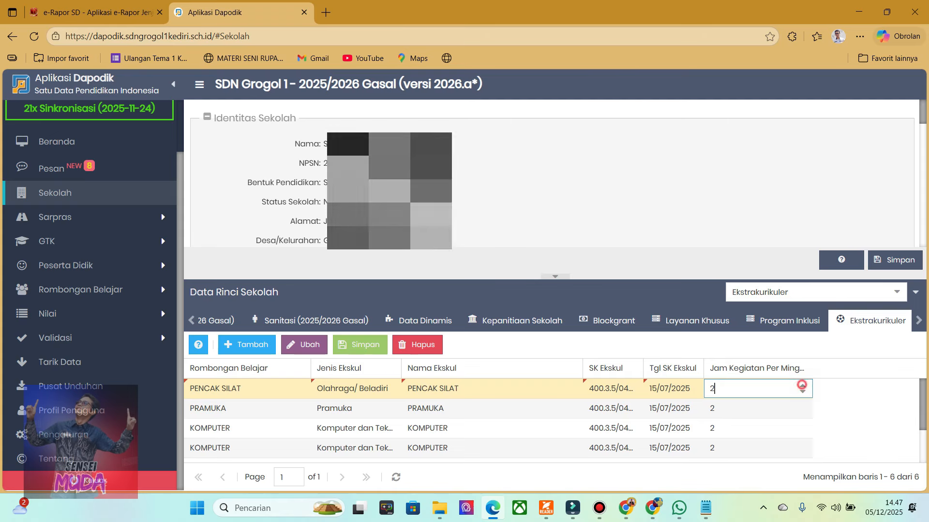
left_click(836, 393)
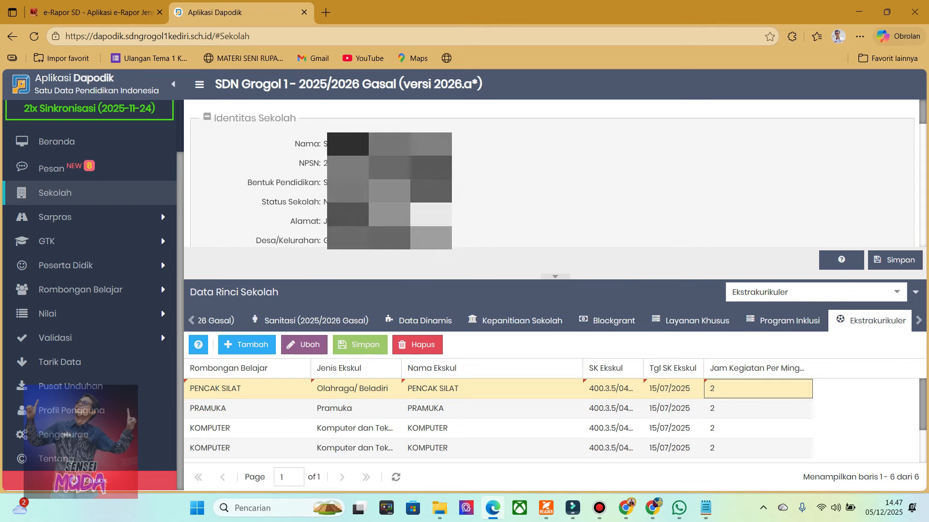
Switch to e-Rapor SD and open the Ambil Data Dapodik page.
left_click(82, 289)
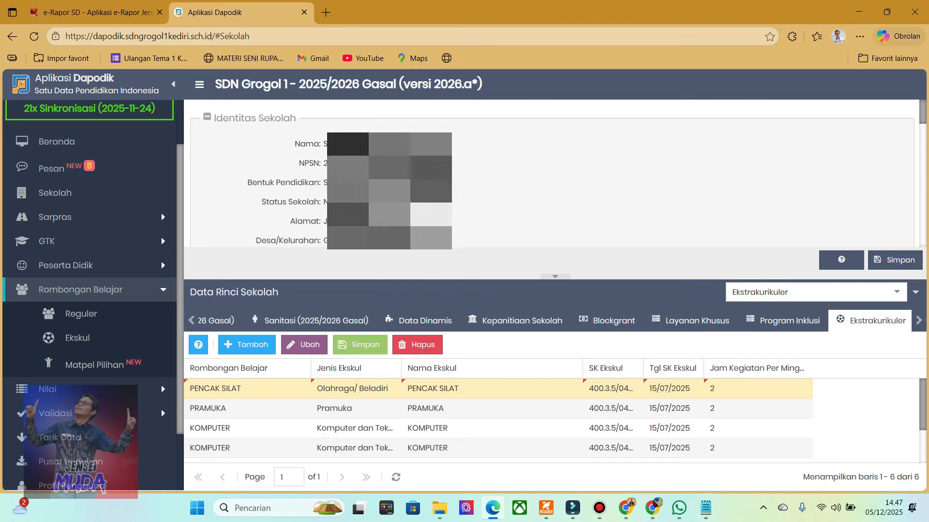
key("ctrl+Tab")
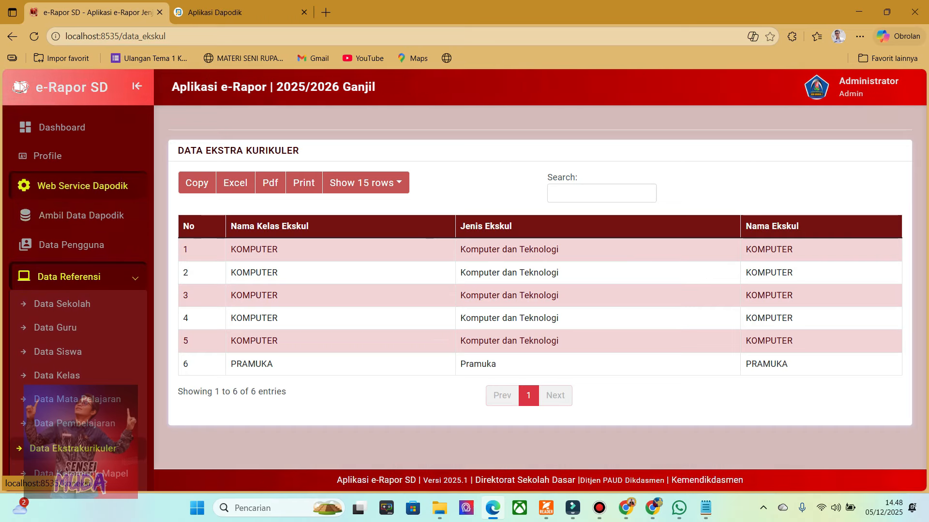
left_click(86, 215)
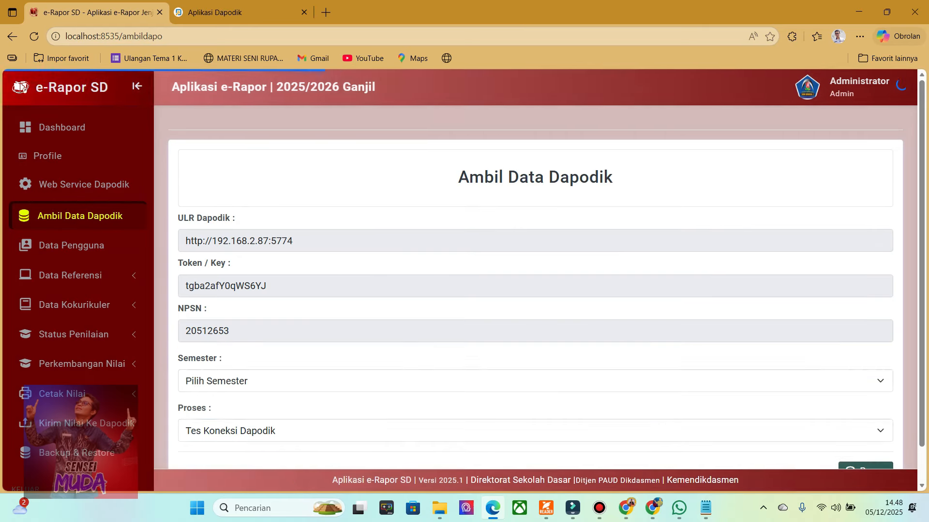
Set the Dapodik data pull to semester 2024/2025 Genap with the process Ambil Semua Data.
left_click(293, 431)
left_click(290, 408)
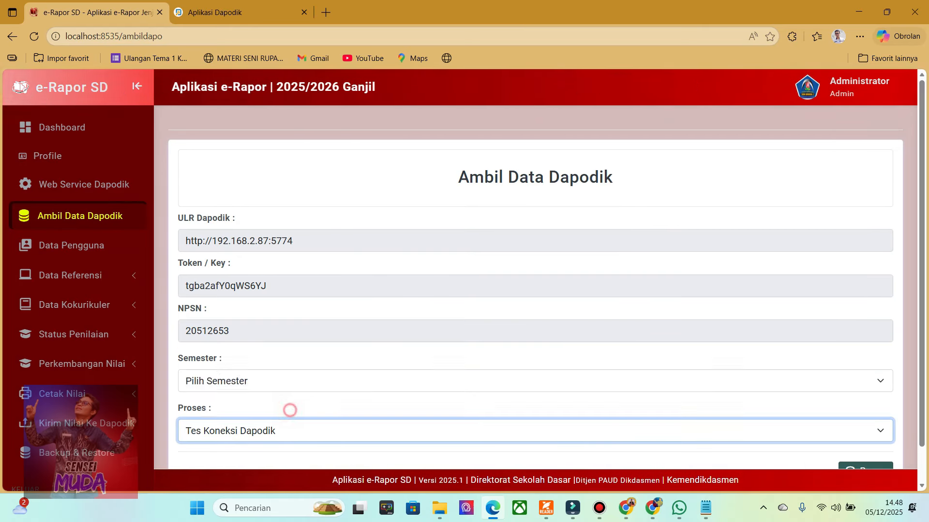
left_click(242, 375)
left_click(242, 435)
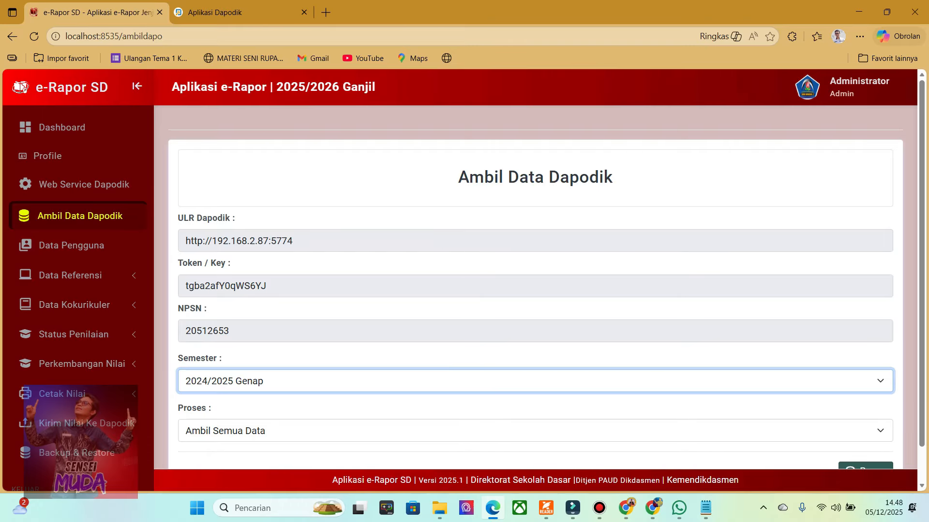
scroll(535, 280, "down", 1)
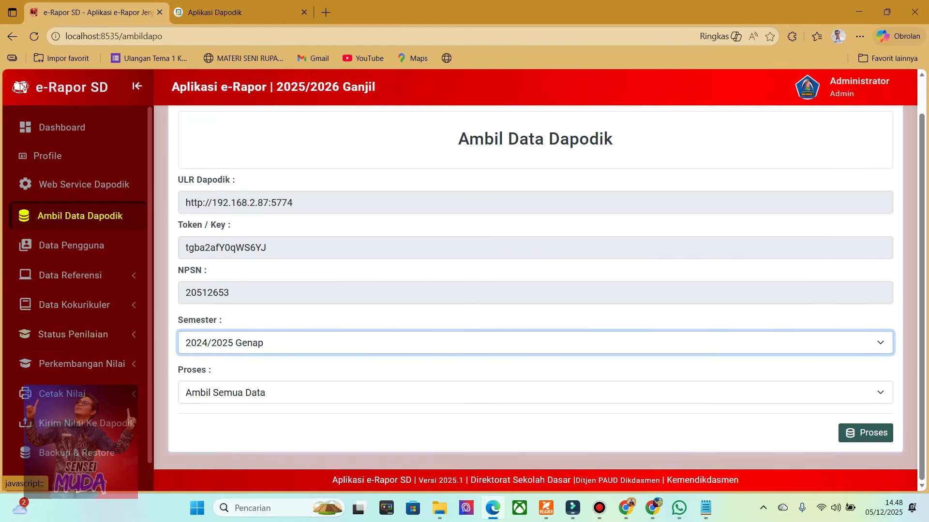
Open the Ekskul class list in Data Kelas under Data Referensi.
left_click(70, 275)
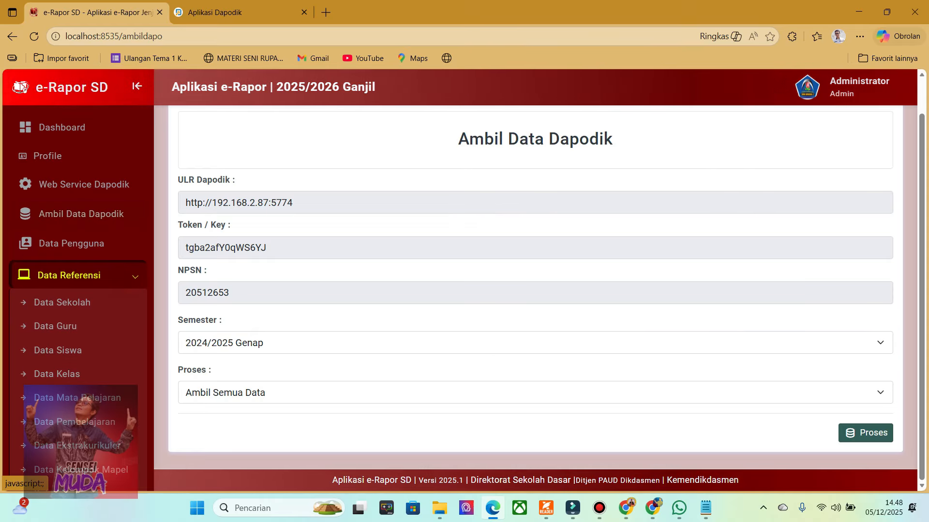
left_click(53, 375)
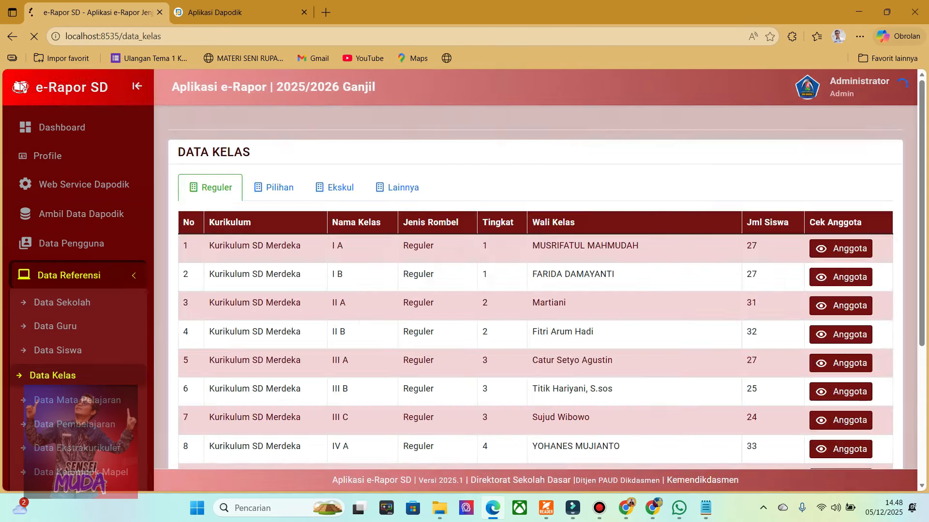
left_click(334, 187)
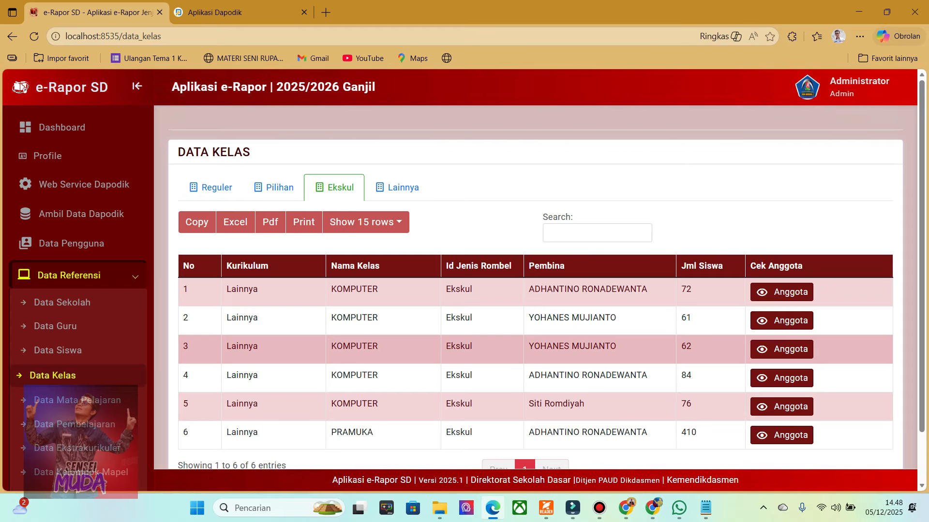
Review the member list of the first KOMPUTER extracurricular class and close it.
left_click(781, 292)
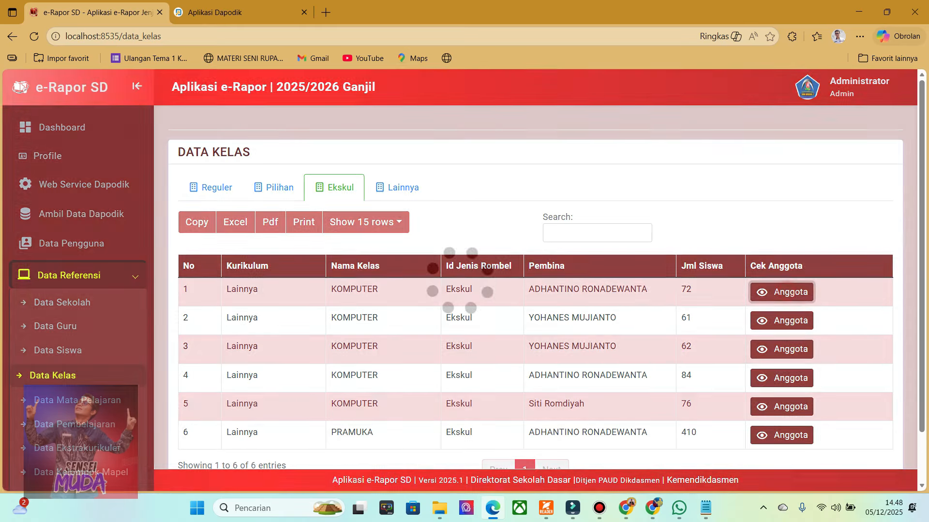
scroll(459, 315, "down", 6)
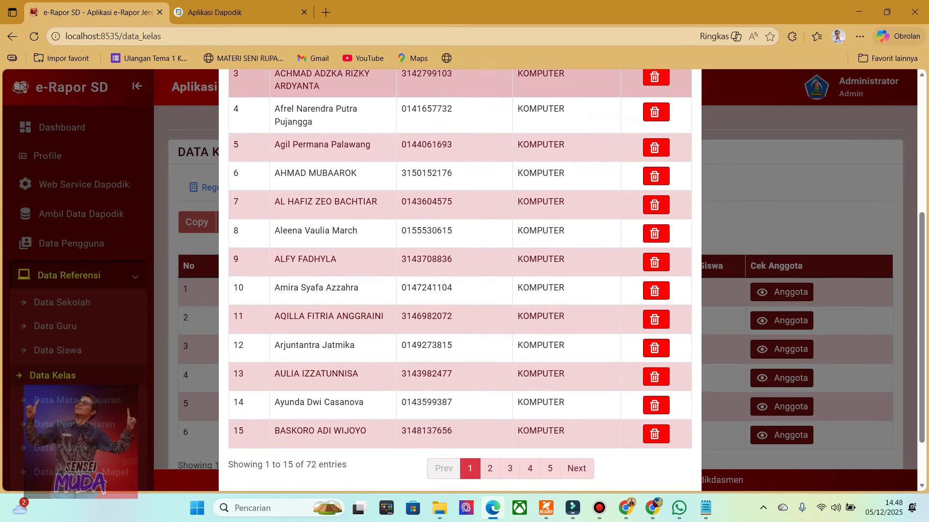
scroll(459, 314, "up", 4)
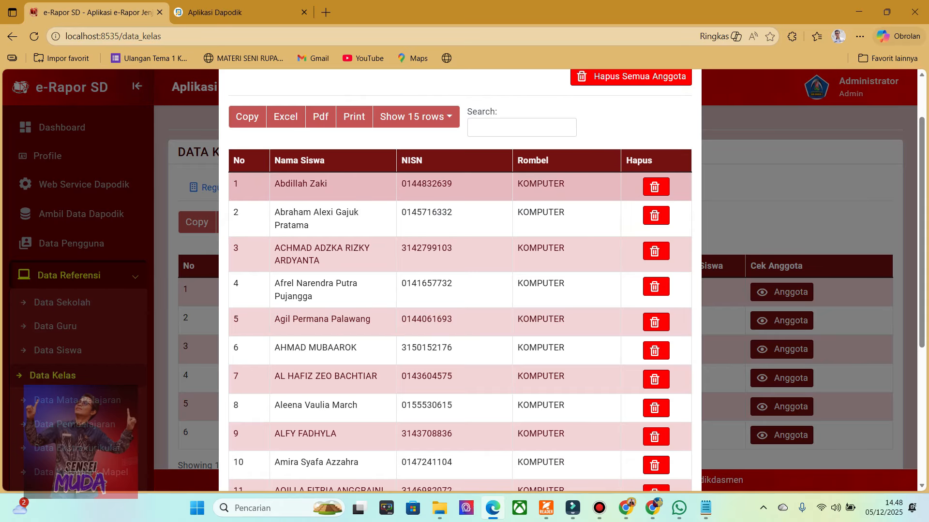
left_click_drag(280, 184, 327, 183)
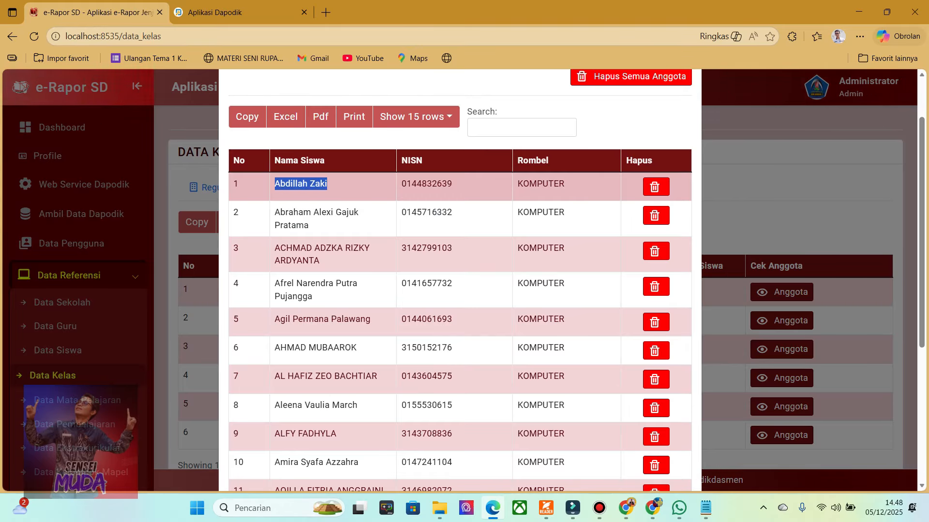
scroll(327, 184, "up", 1)
left_click(688, 107)
Look through the Reguler class list in Data Kelas.
scroll(535, 221, "down", 5)
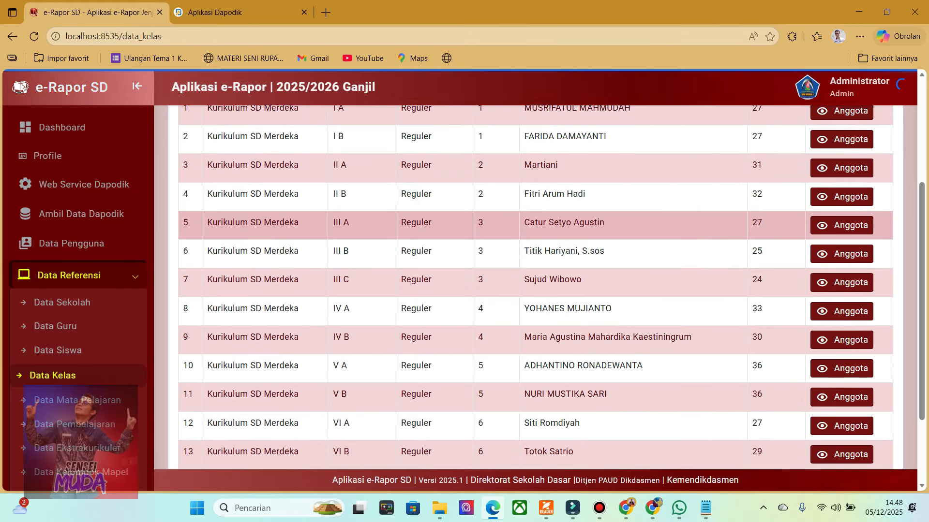
scroll(535, 220, "up", 5)
scroll(535, 221, "down", 5)
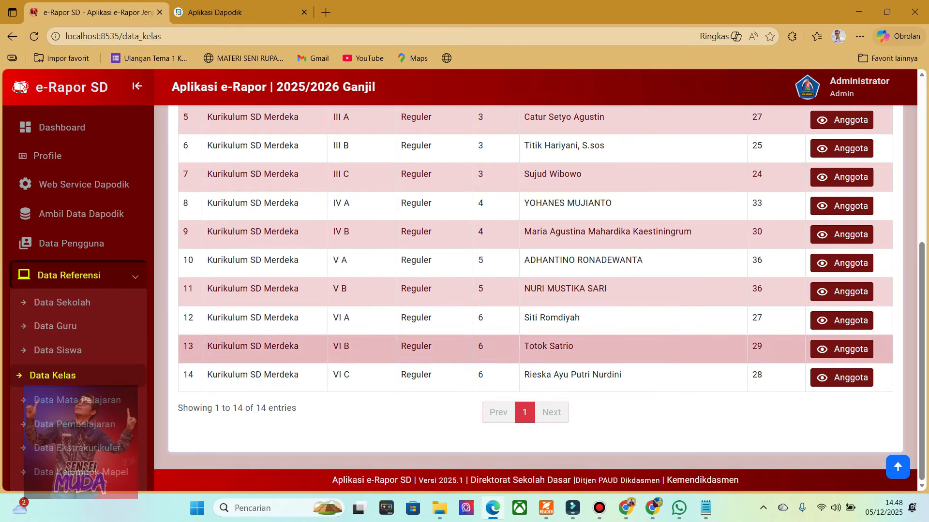
scroll(535, 221, "up", 5)
Return to the Ekskul class list and compare the Pembina assigned to each KOMPUTER class.
left_click(355, 188)
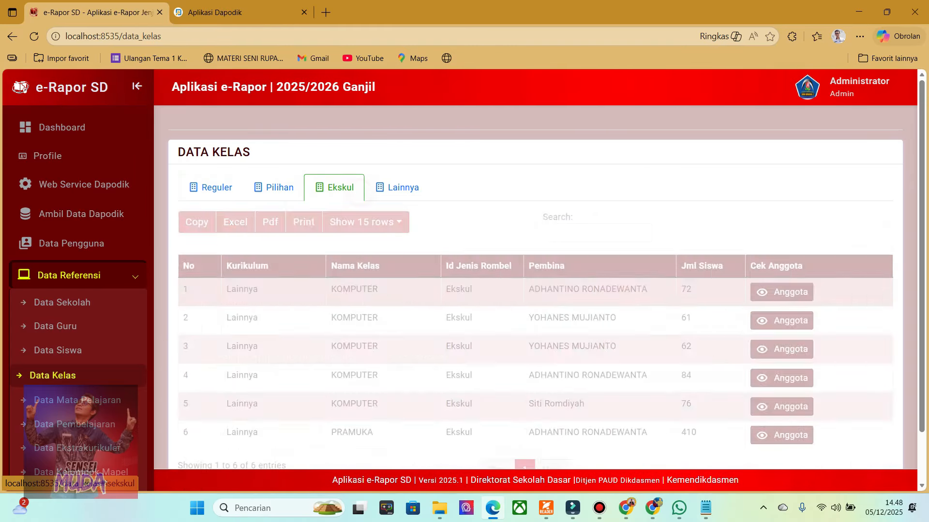
scroll(387, 320, "down", 2)
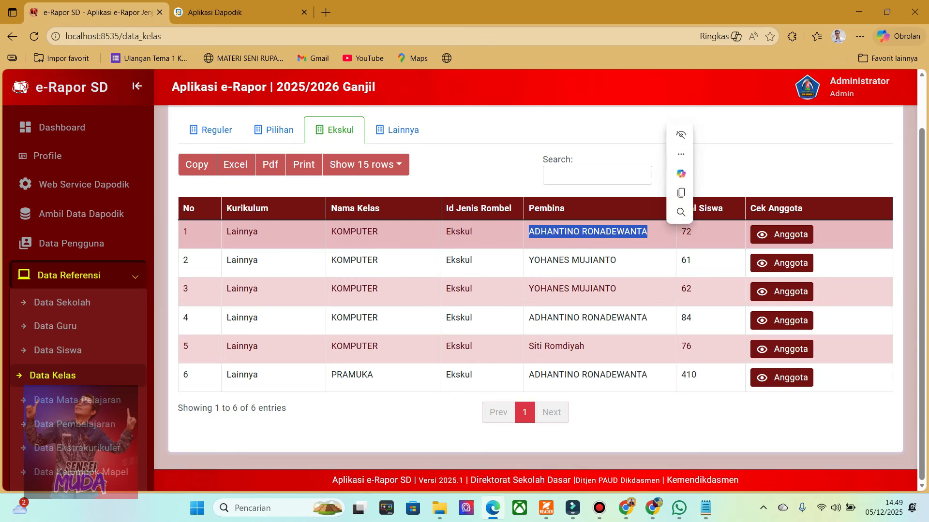
left_click_drag(530, 260, 616, 260)
left_click_drag(530, 288, 604, 289)
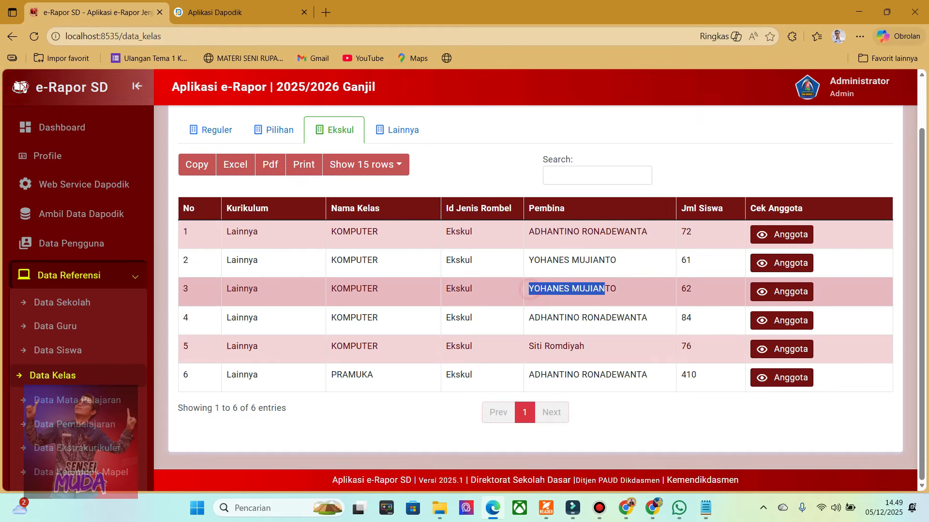
left_click(553, 310)
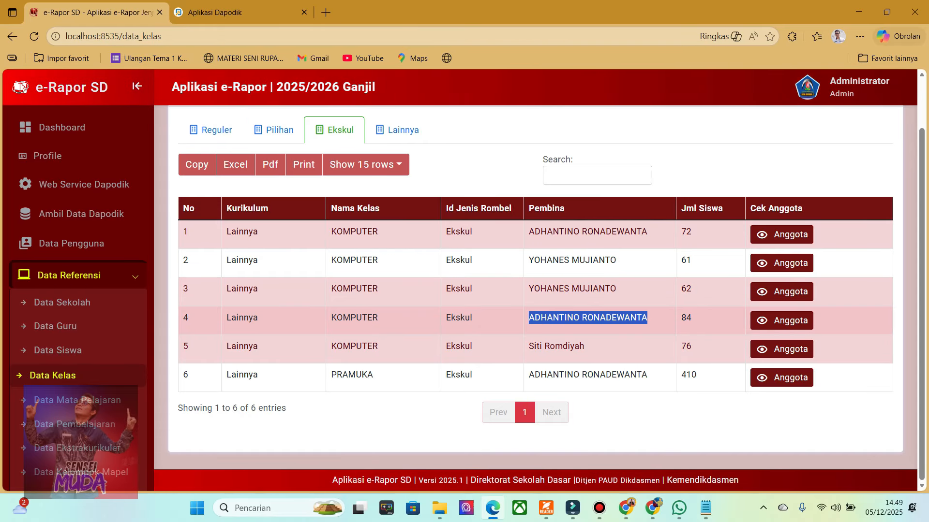
left_click(566, 348)
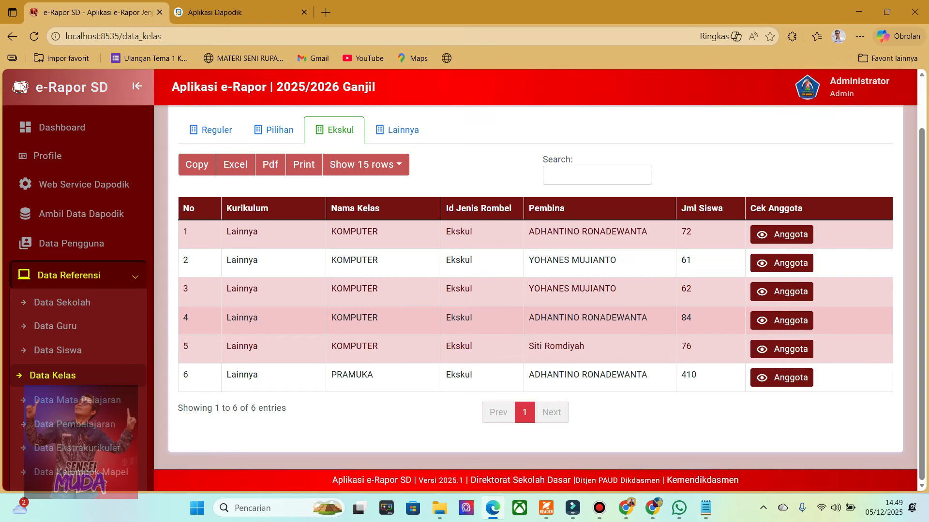
left_click_drag(647, 317, 529, 318)
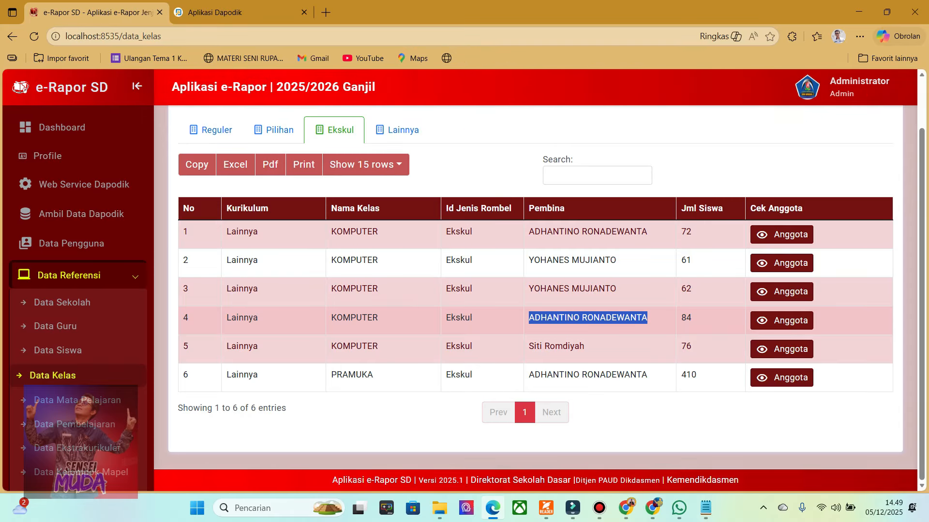
left_click(627, 295)
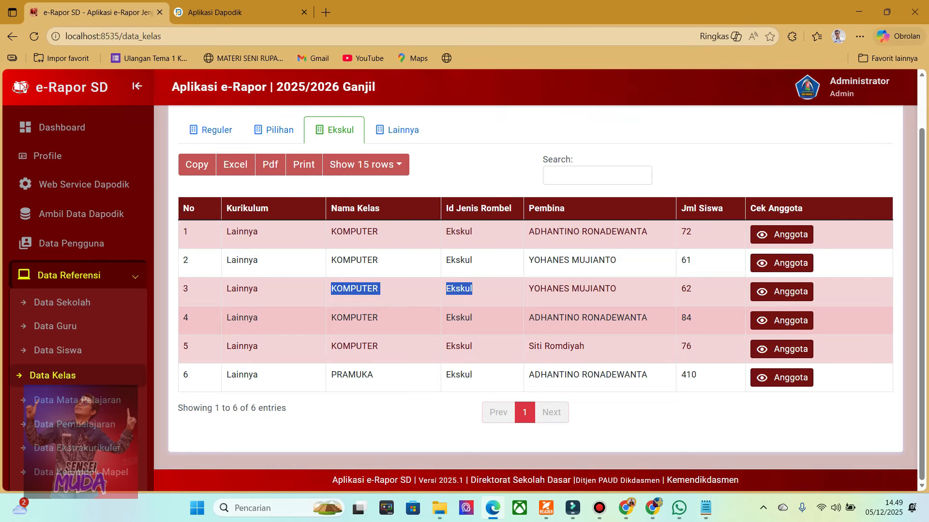
left_click(611, 311)
left_click_drag(636, 321, 528, 318)
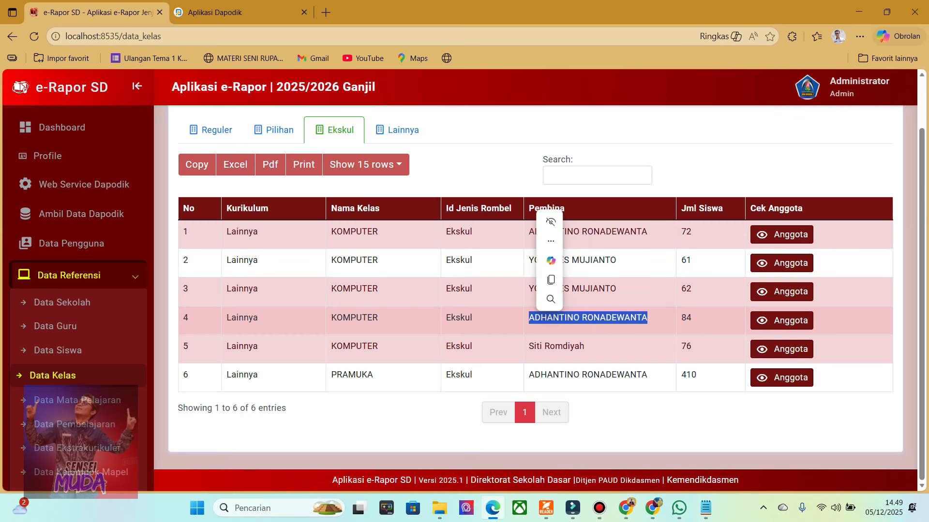
left_click(599, 357)
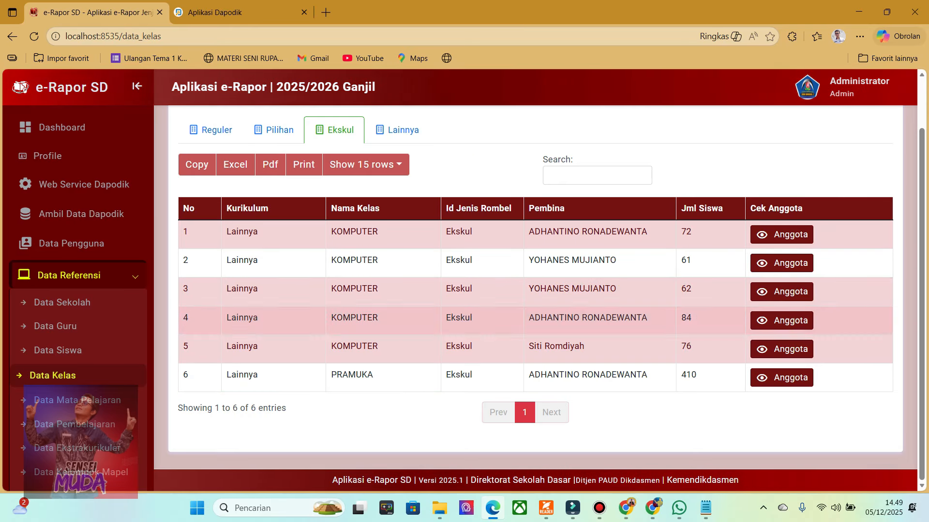
Check the Data Ekstrakurikuler list and return to the Ekskul class list in Data Kelas.
scroll(73, 389, "down", 2)
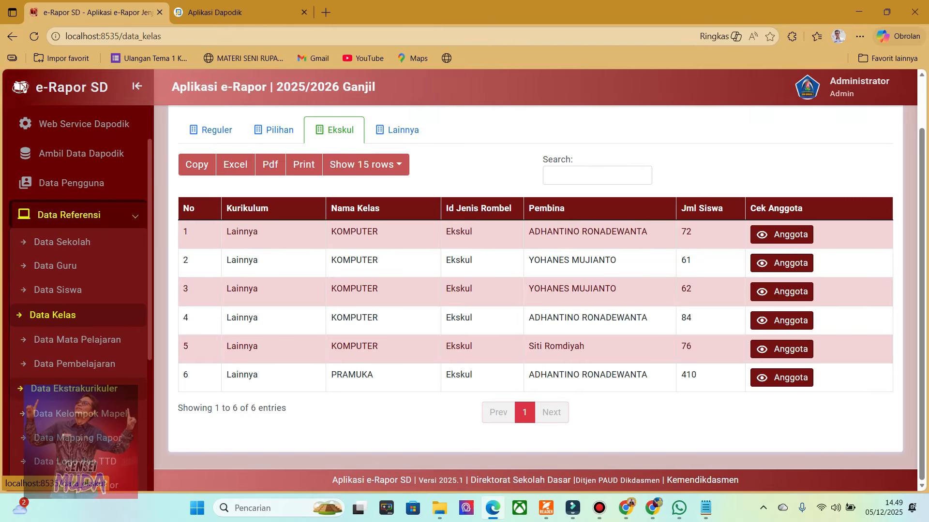
left_click(73, 389)
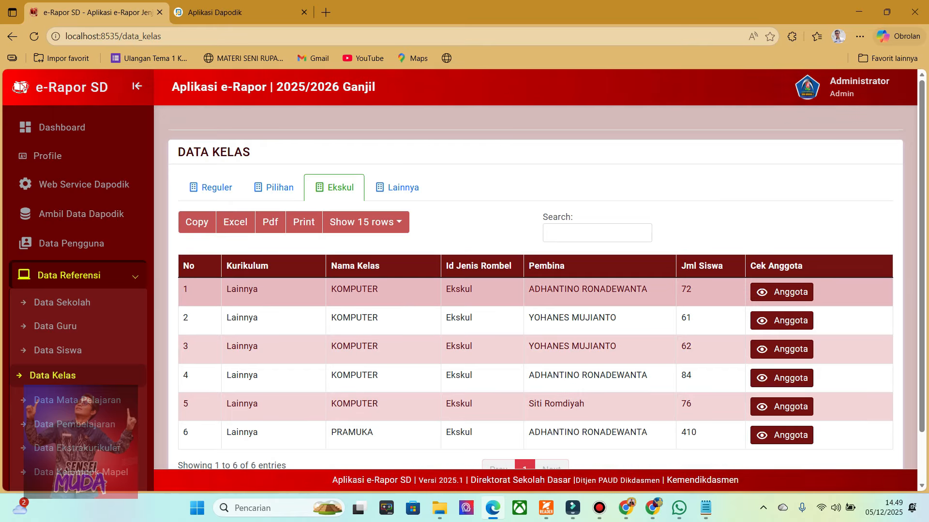
scroll(77, 290, "down", 2)
left_click(78, 387)
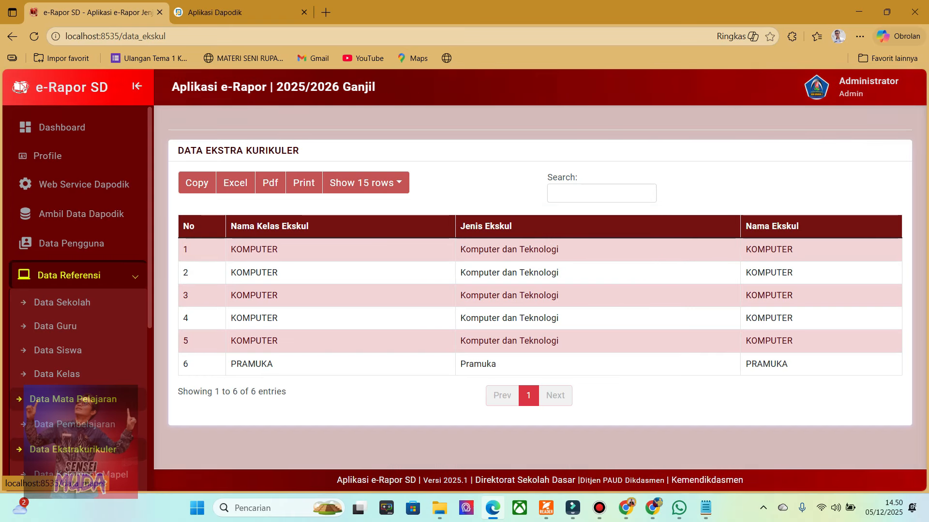
left_click(53, 375)
left_click(334, 187)
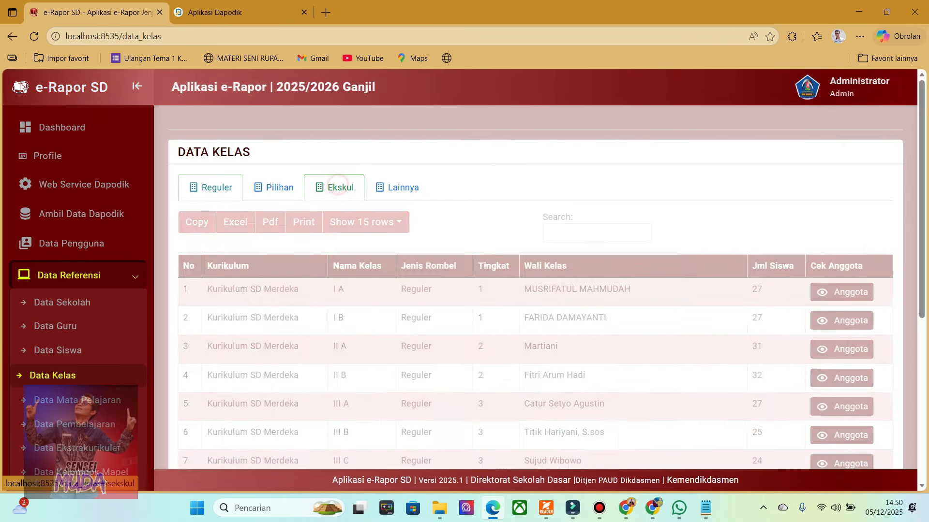
Switch to Dapodik to check the extracurricular records on the Sekolah page, and return to e-Rapor SD.
left_click(253, 10)
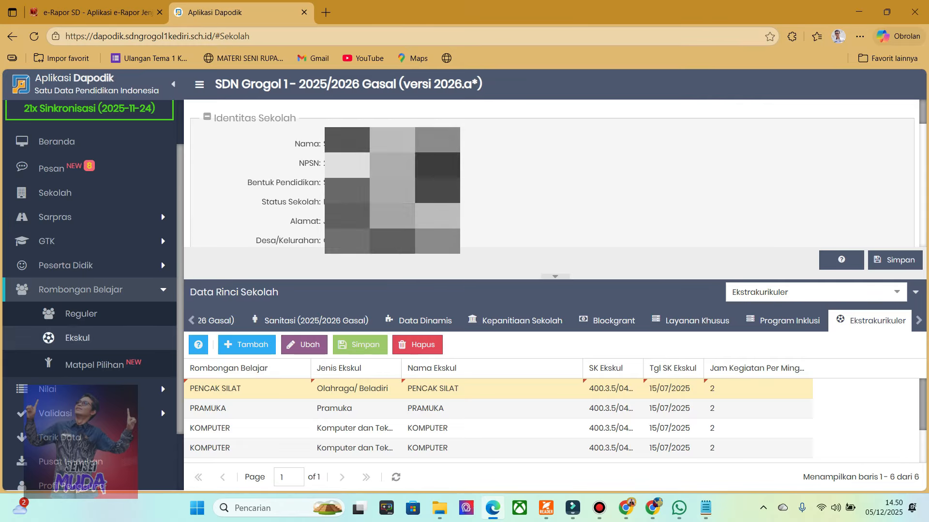
left_click(56, 193)
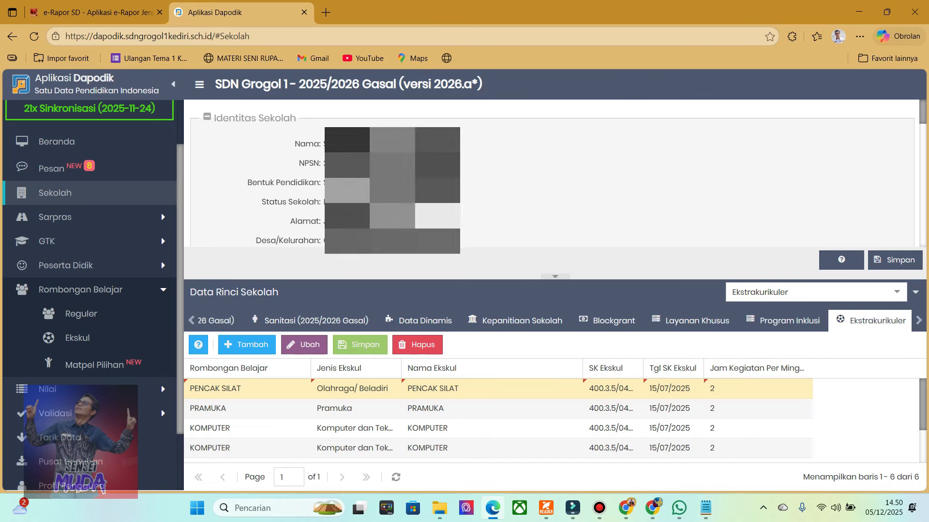
key("ctrl+shift+Tab")
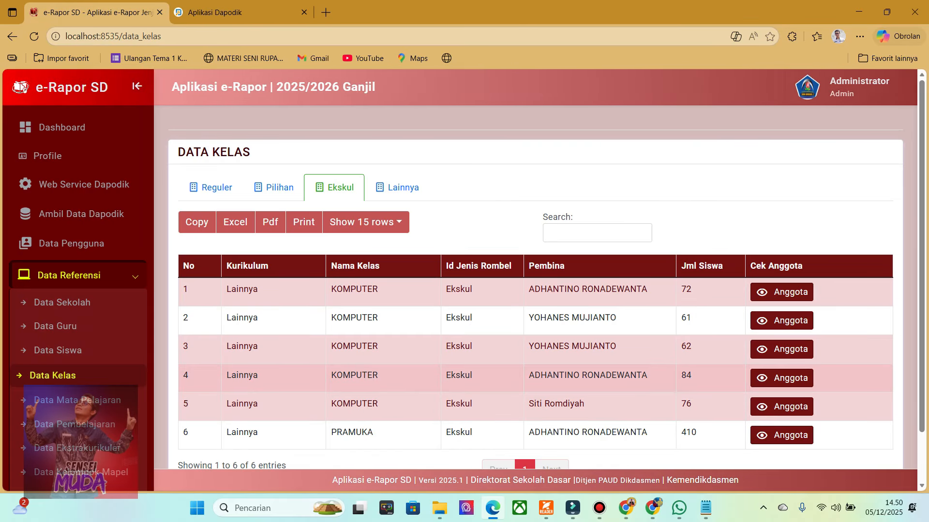